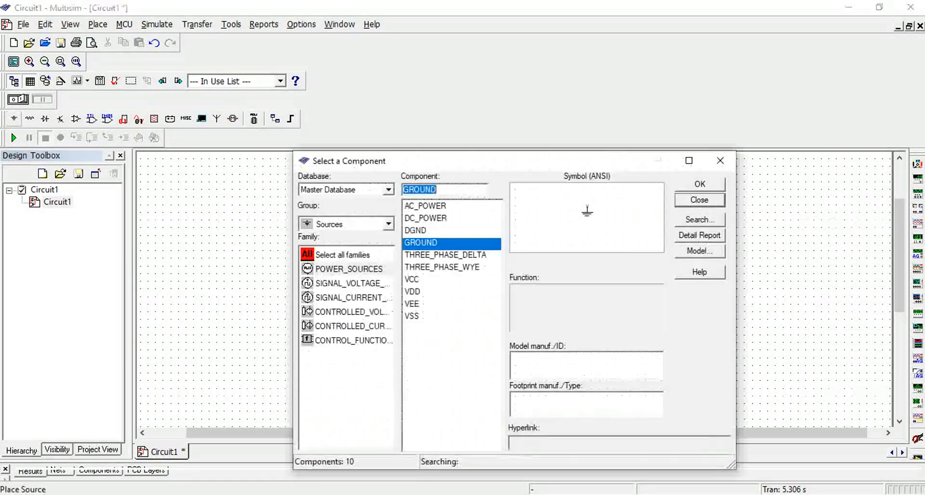
Place an AC_POWER source from the Sources group on the empty schematic
click(14, 118)
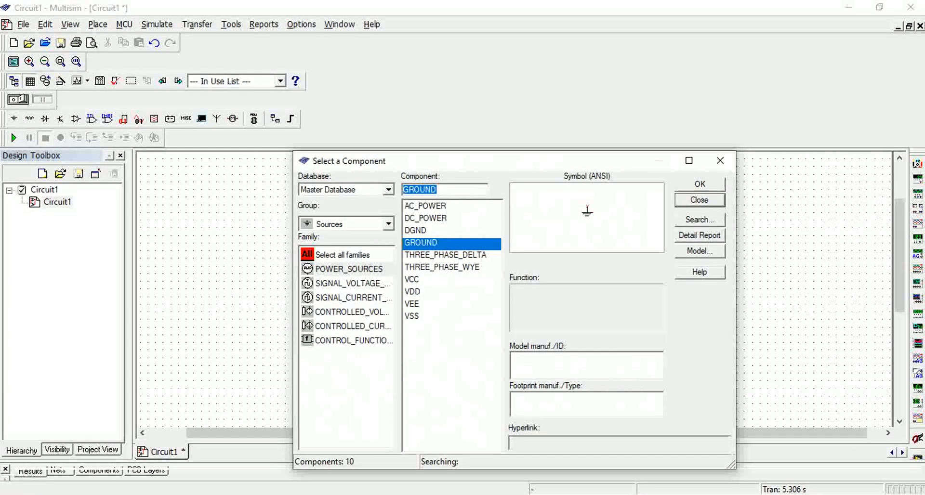
click(426, 207)
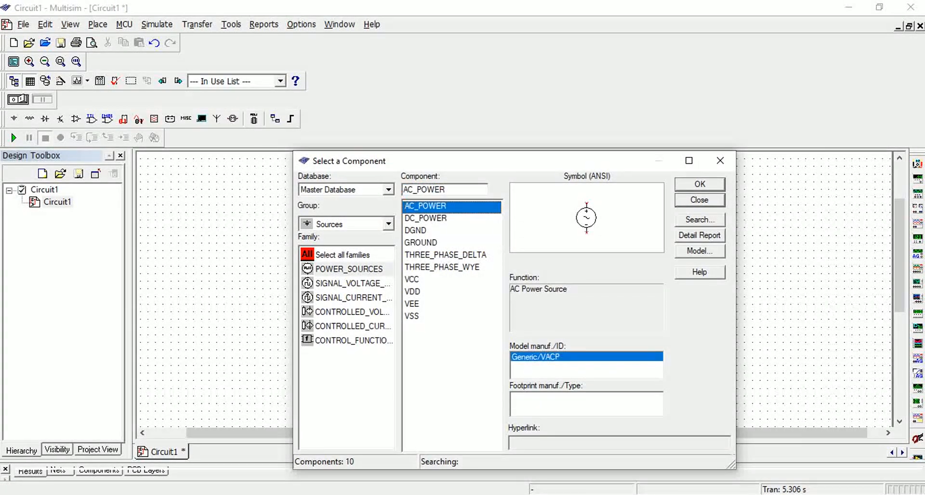
click(700, 185)
click(285, 272)
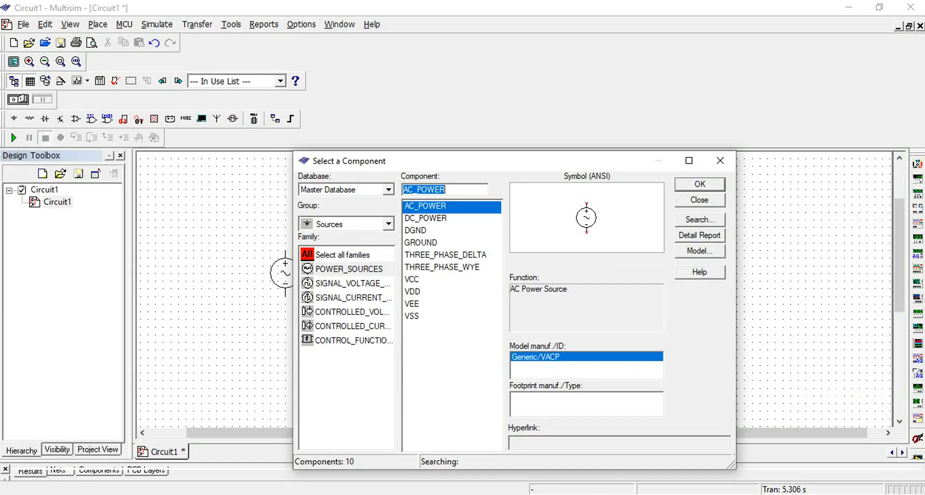
Place a TS_IDEAL transformer from the TRANSFORMER family beside the AC source, on its right
click(343, 255)
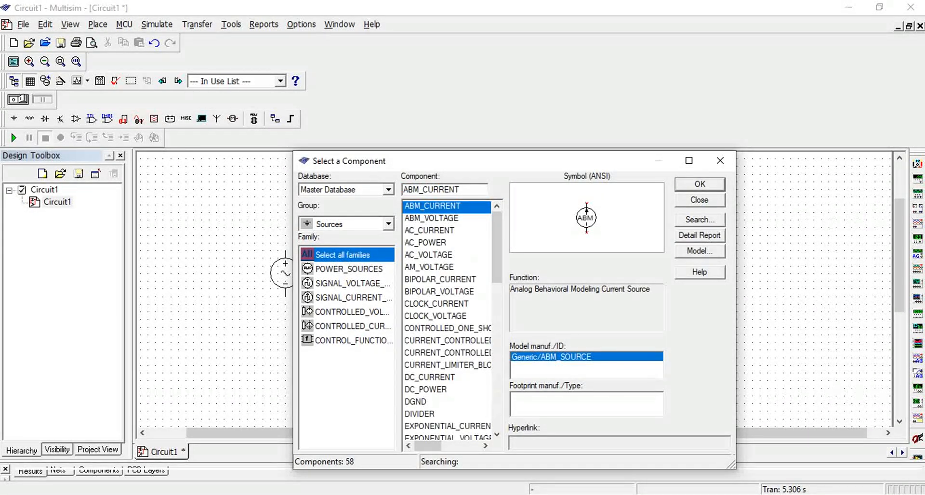
click(389, 224)
click(343, 239)
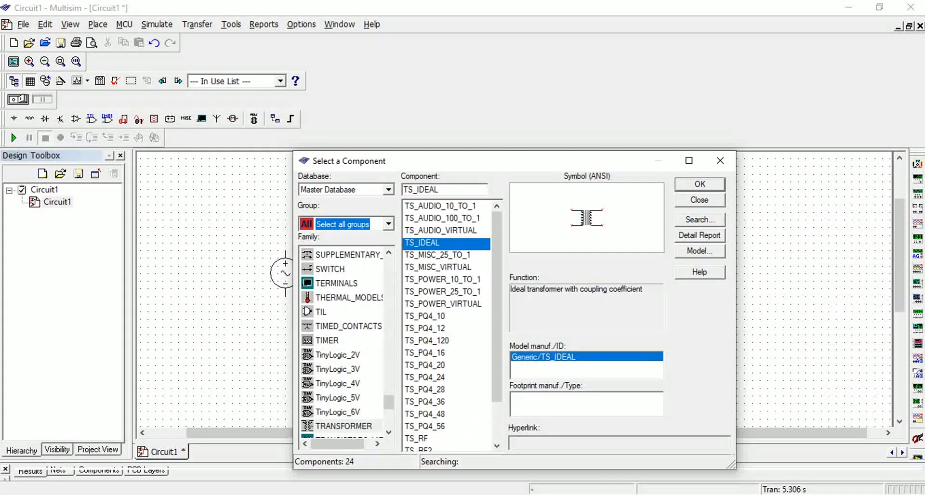
scroll(344, 340, down, 2)
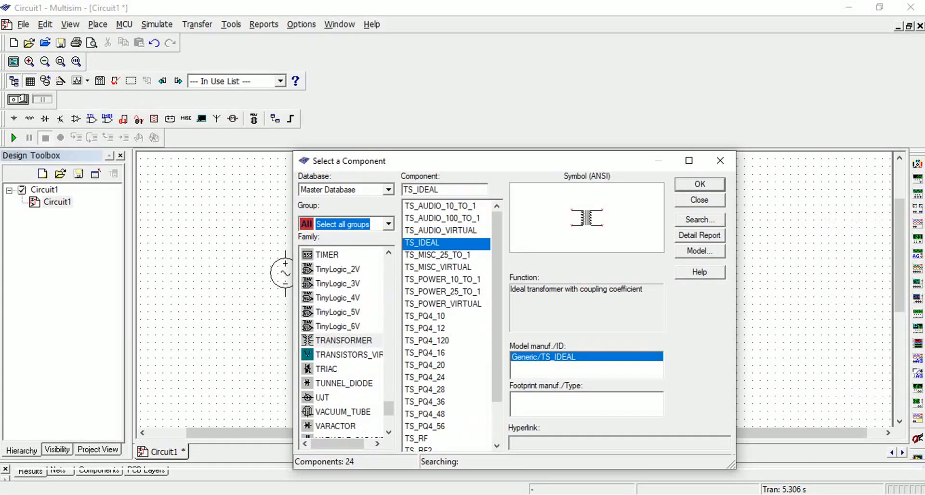
click(344, 341)
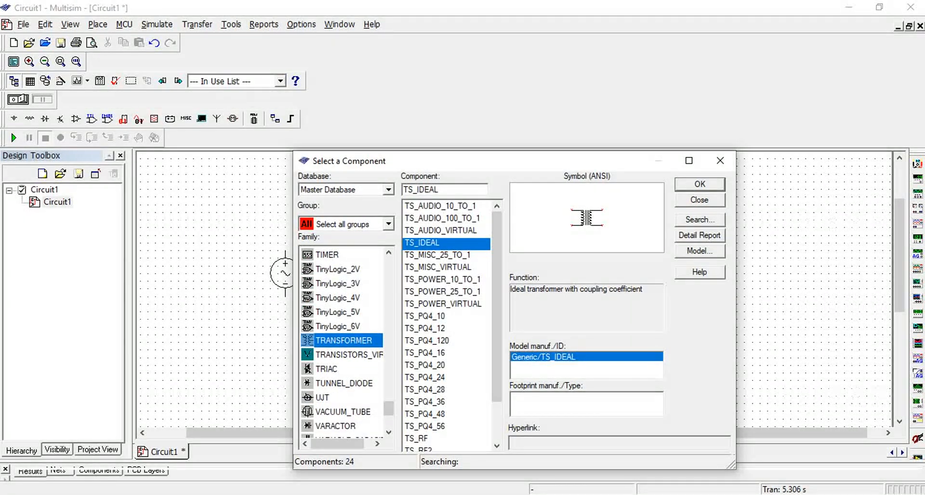
key(Return)
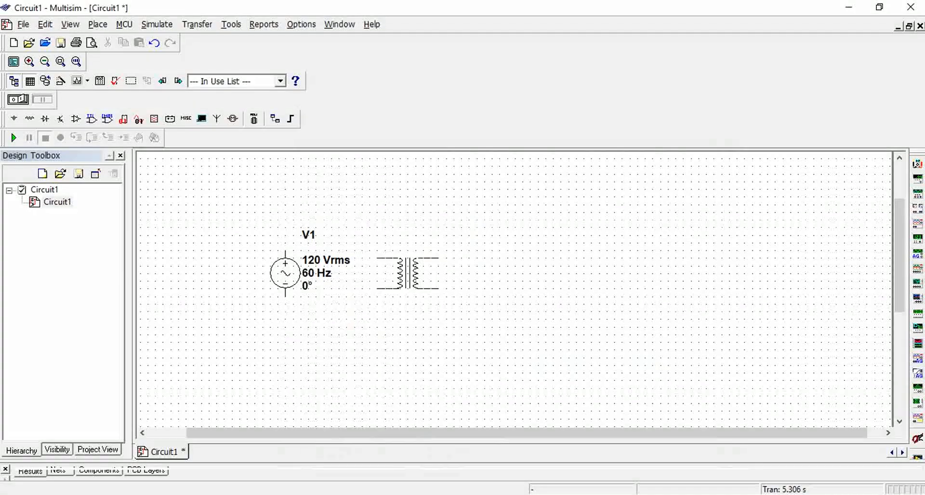
key(Escape)
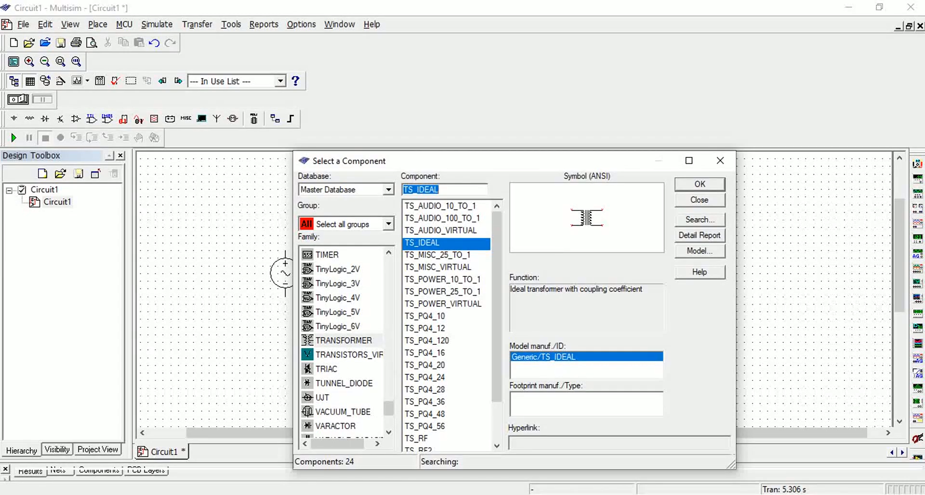
Place a 1N4007 diode from the Diodes group above and to the right of the transformer
click(389, 224)
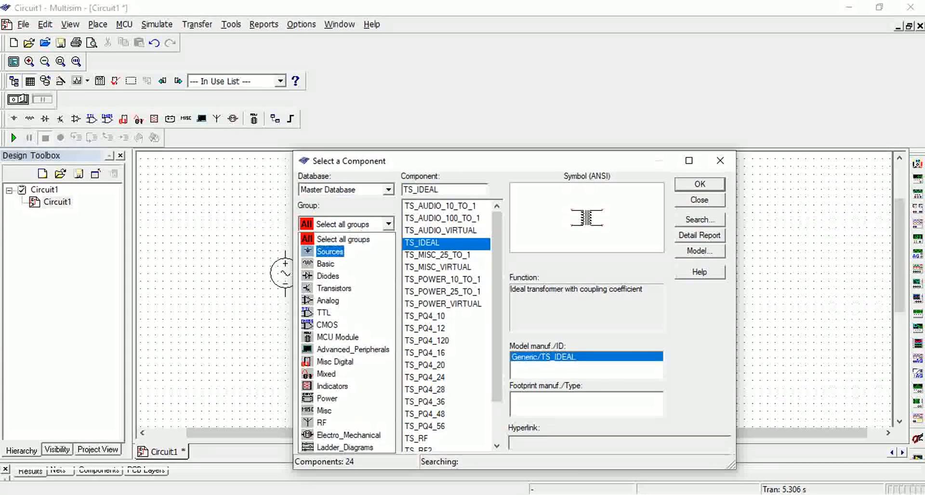
click(328, 276)
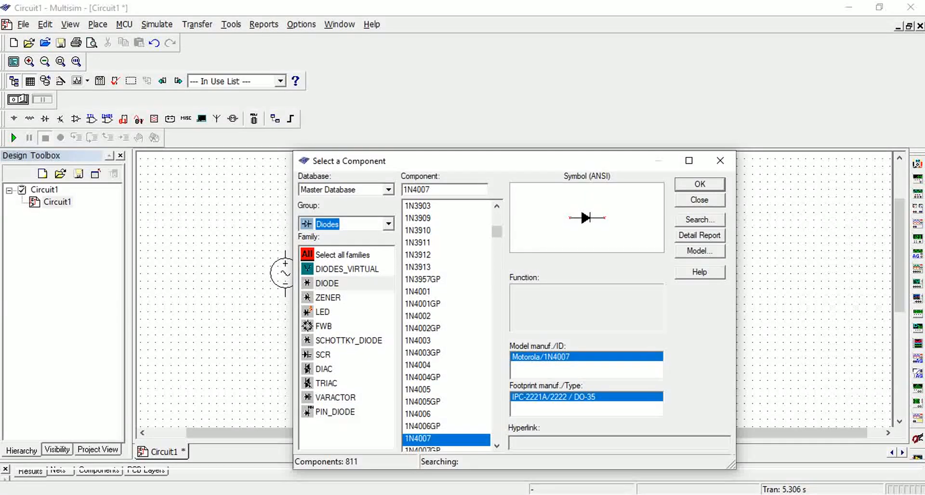
click(700, 184)
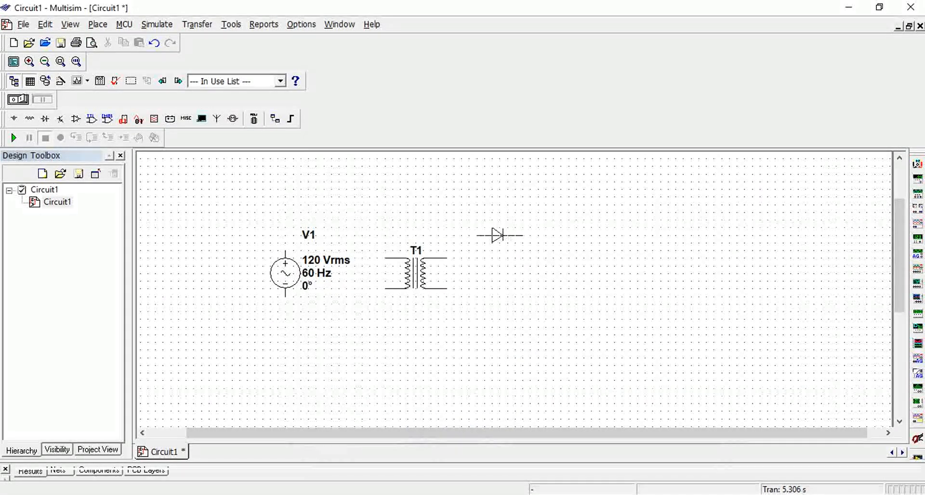
key(Escape)
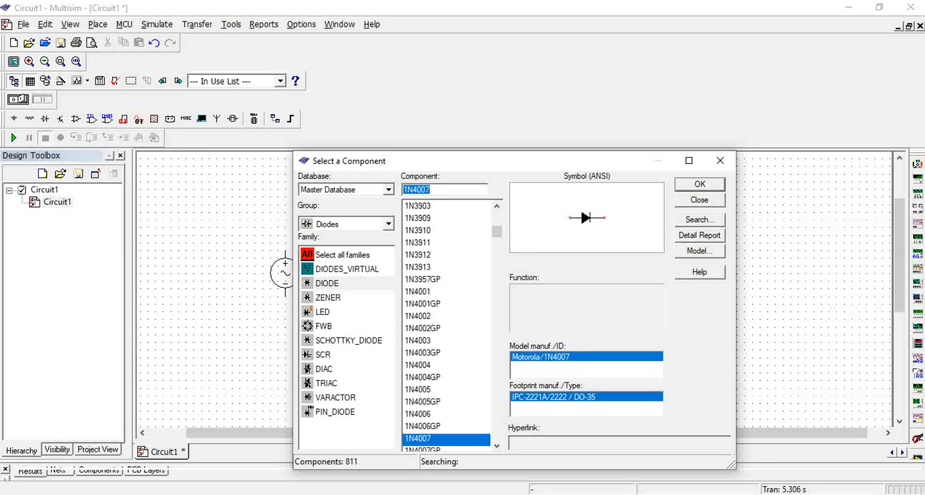
Place a 1k resistor from the Basic group to the right of the transformer, below the diode
click(388, 224)
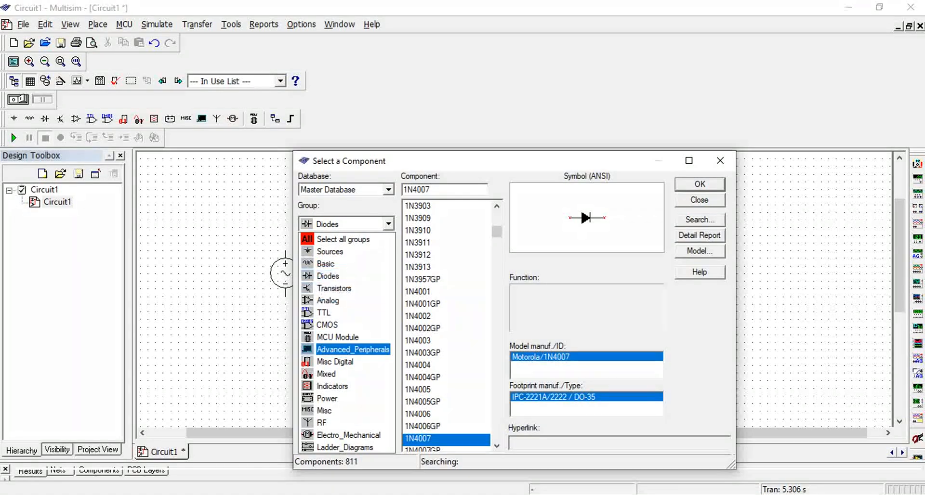
click(343, 240)
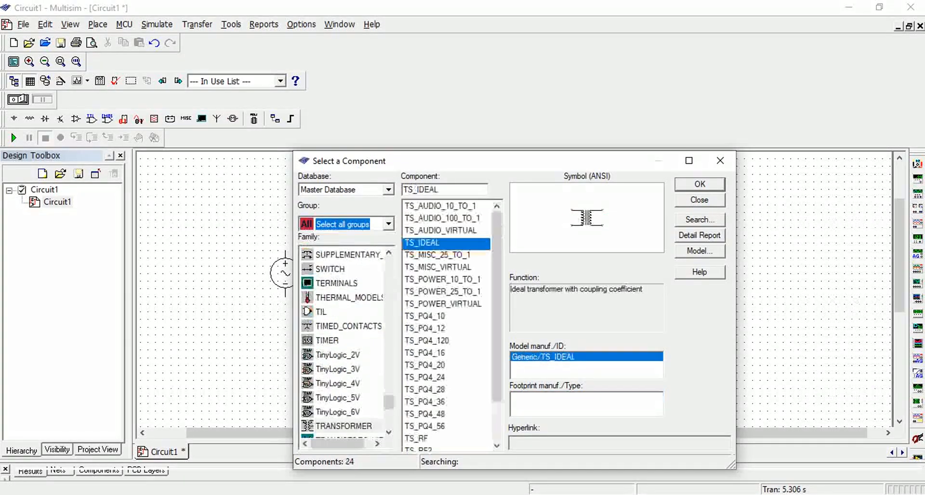
click(388, 224)
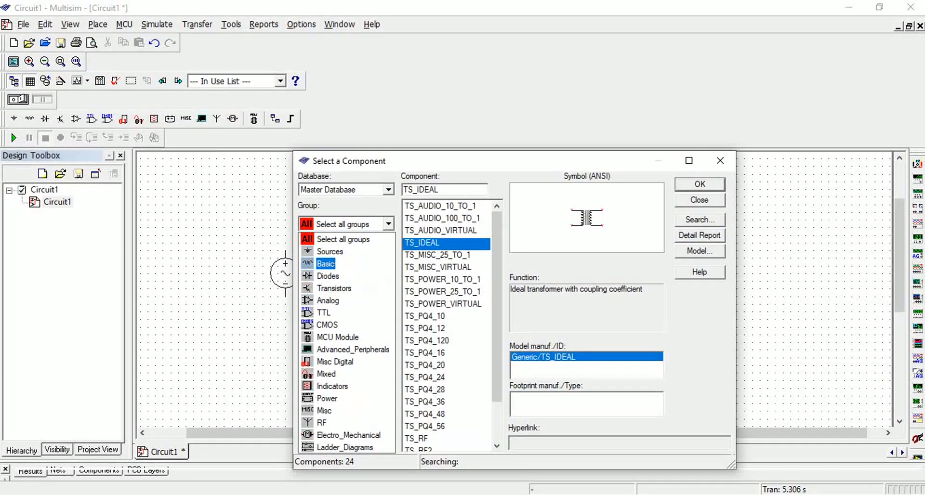
click(326, 264)
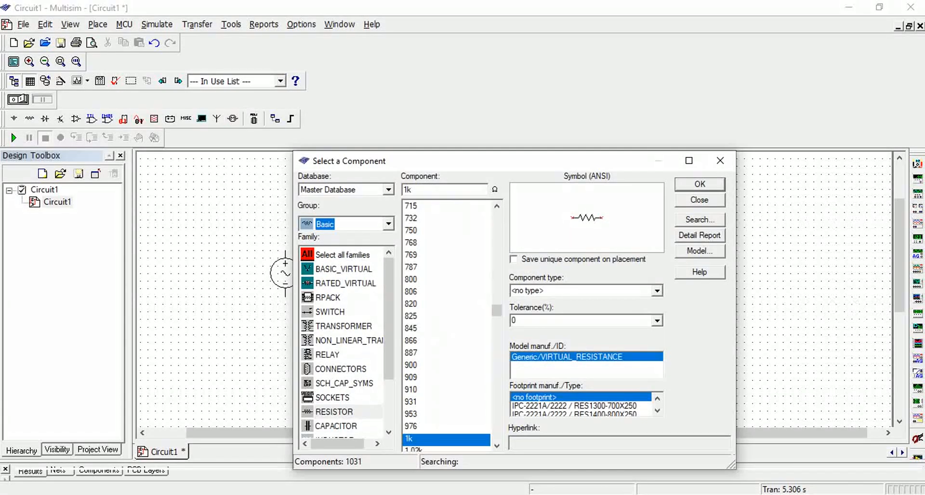
click(334, 370)
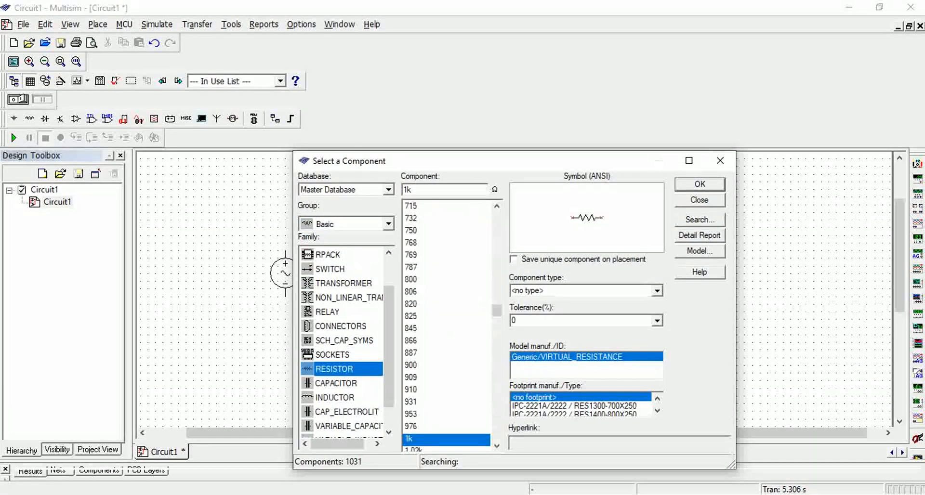
click(700, 184)
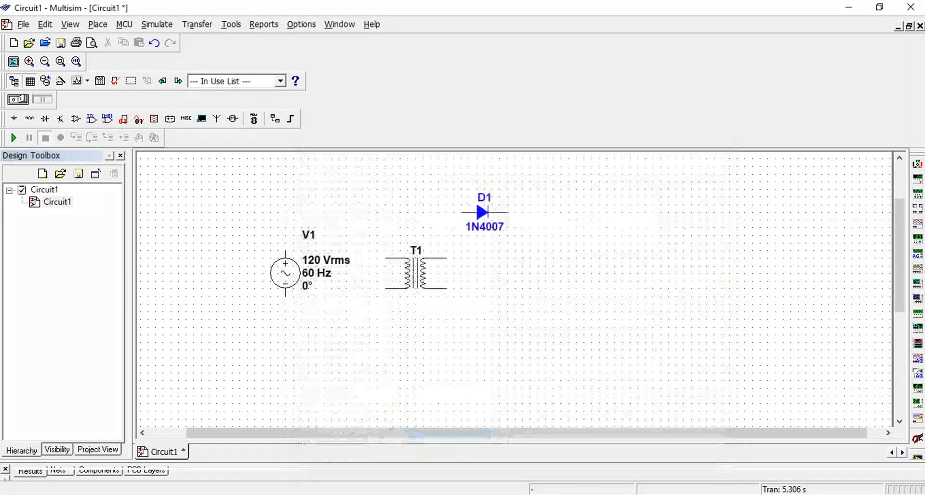
click(558, 265)
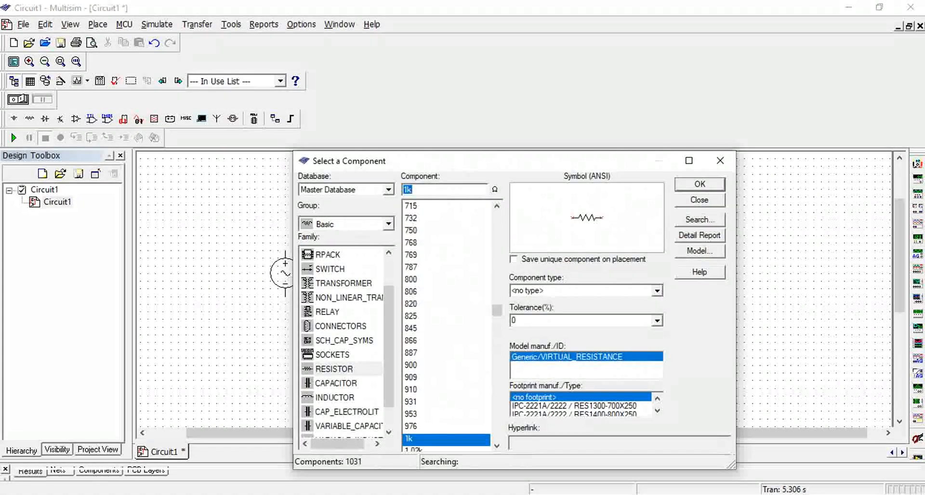
key(Escape)
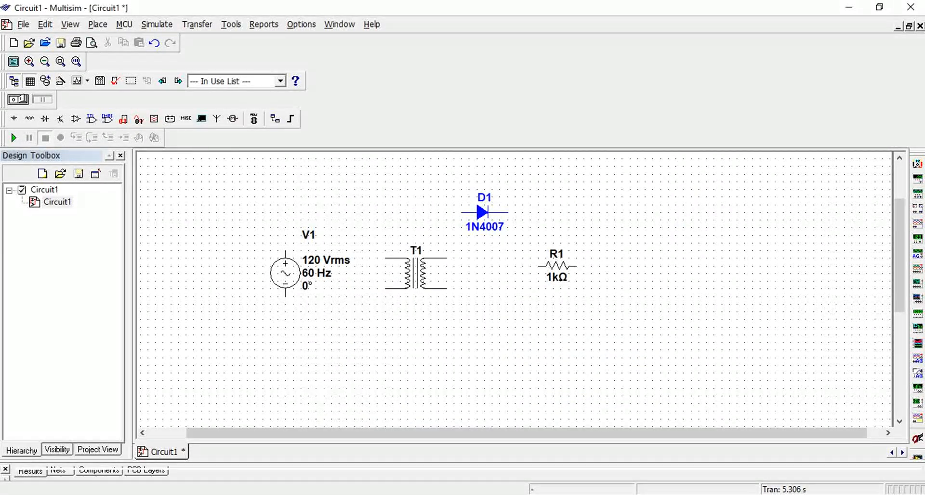
Rotate the resistor 90 degrees counterclockwise and move it level with the transformer's secondary side
right_click(558, 265)
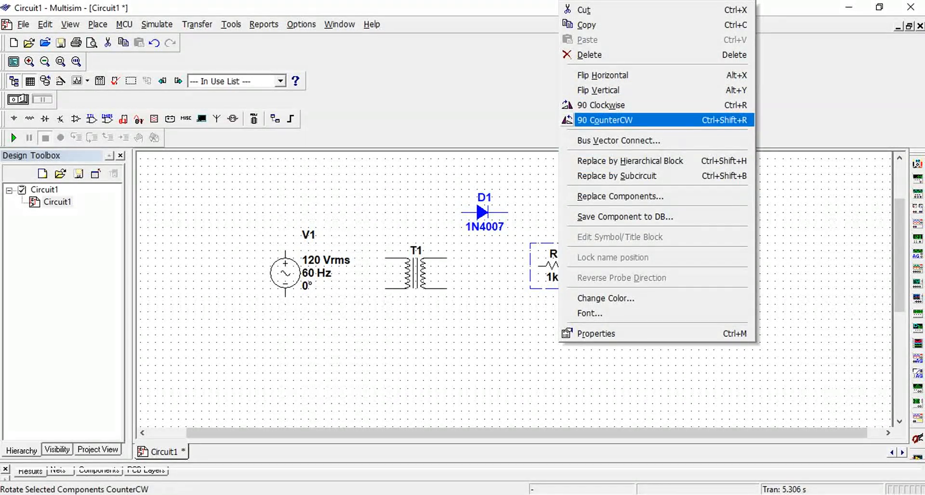
click(605, 120)
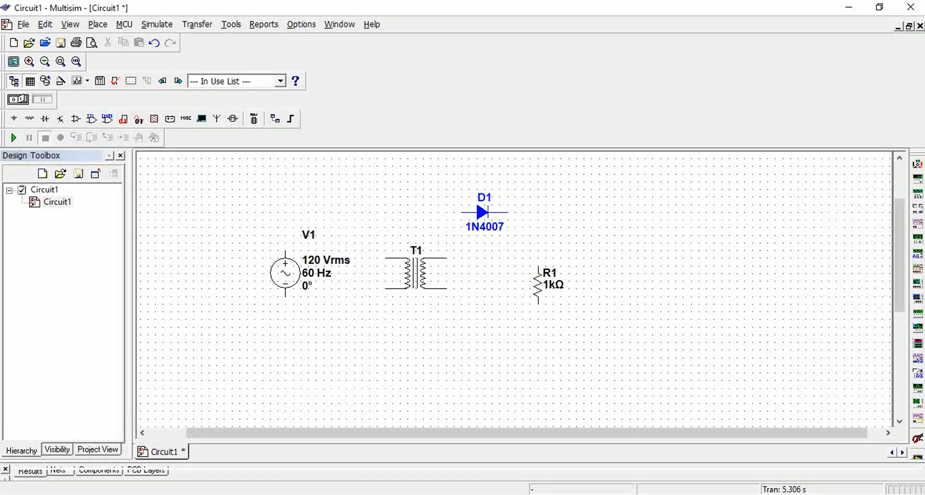
drag(542, 273, 558, 258)
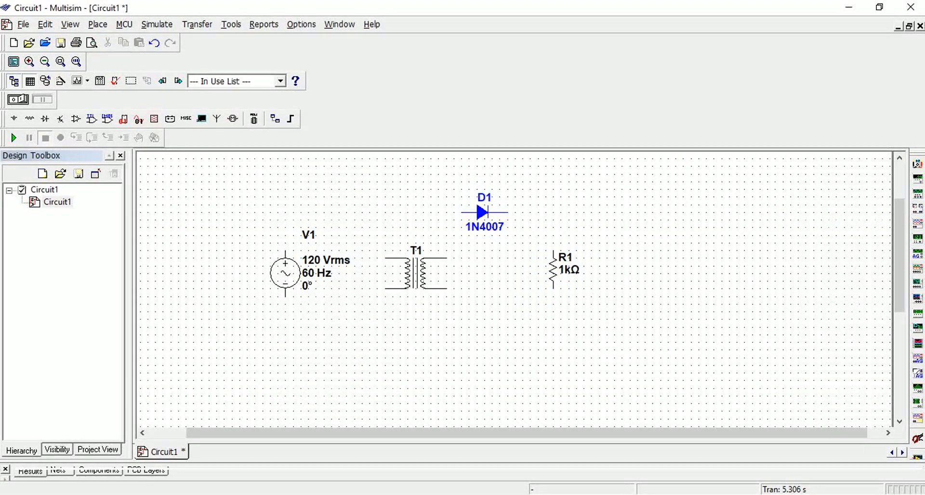
Set the secondary coil inductance of the TS_IDEAL transformer to 1 mH
double_click(451, 251)
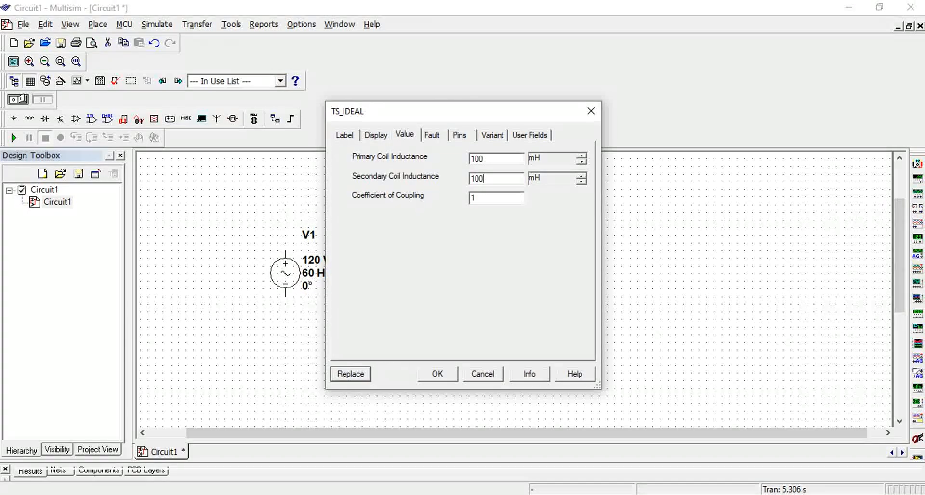
key(BackSpace)
key(BackSpace)
key(Return)
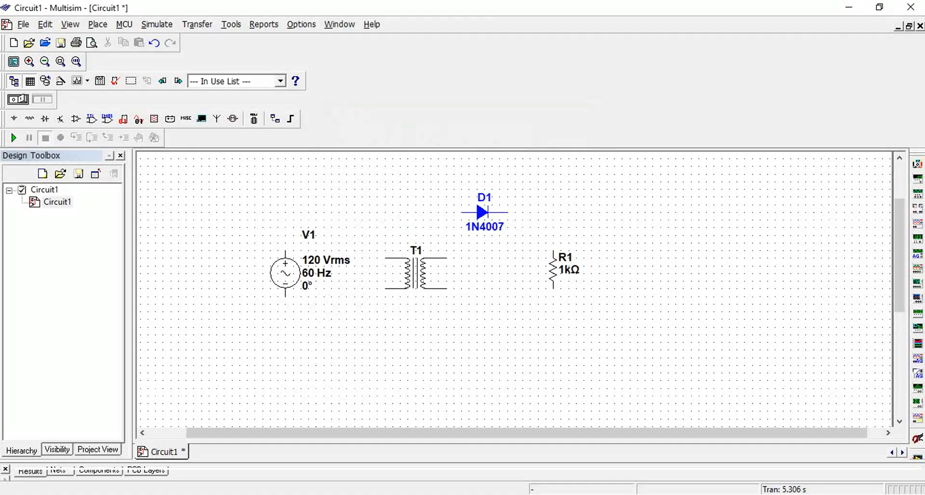
Set the RMS voltage of the AC power source to 220 V
double_click(324, 273)
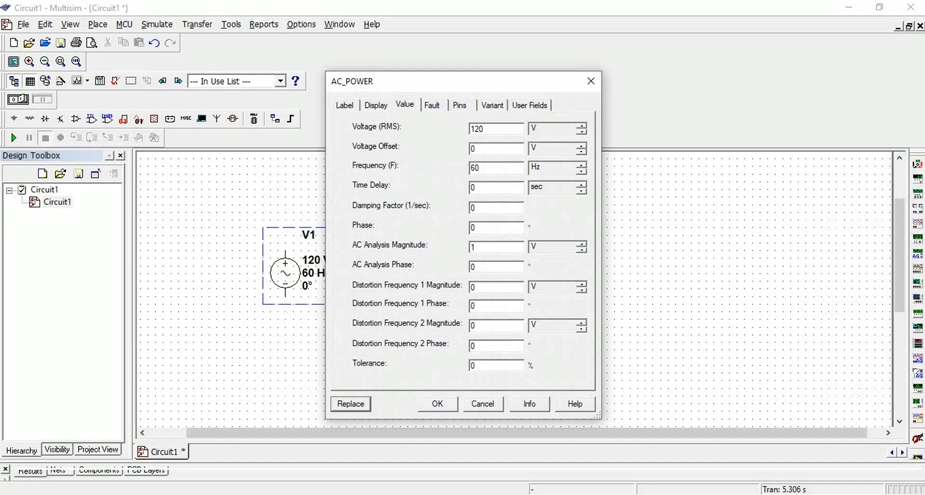
double_click(478, 129)
text(220)
key(Return)
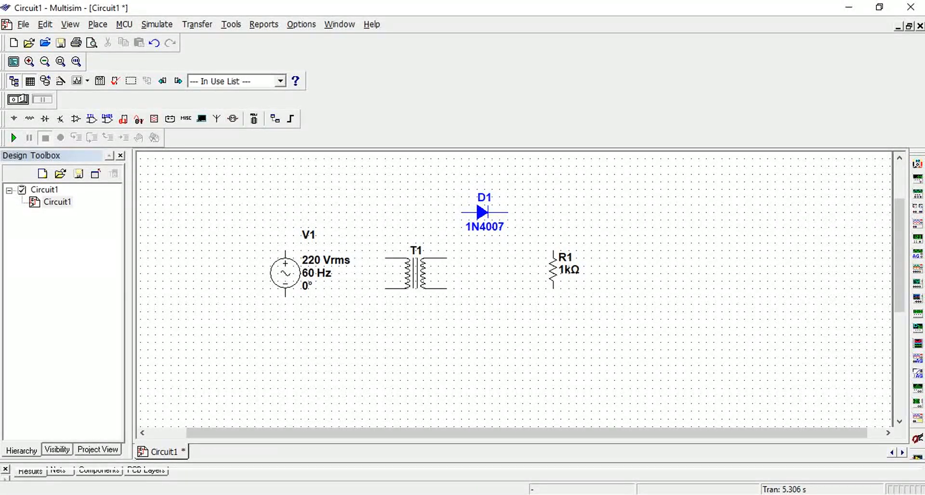
Wire both terminals of the AC source to the transformer's primary winding, routing above and below the source
click(285, 251)
click(285, 213)
click(385, 258)
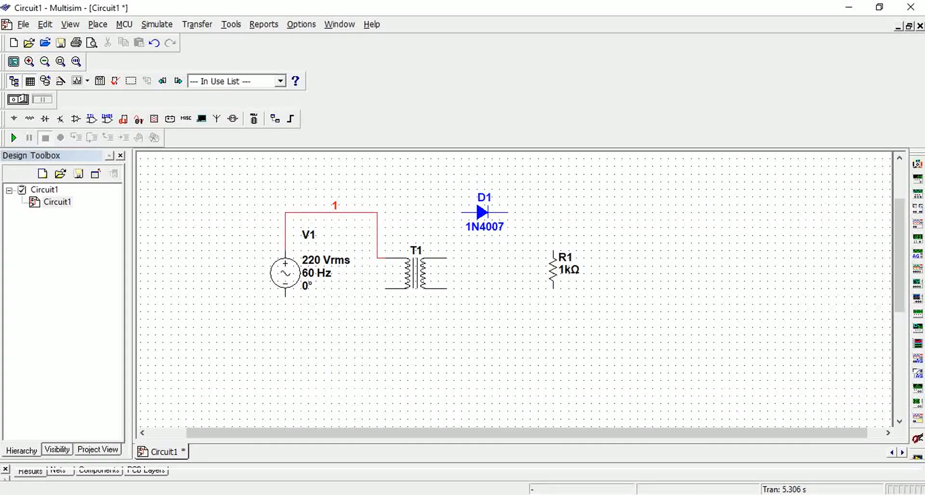
click(285, 297)
click(287, 335)
click(386, 289)
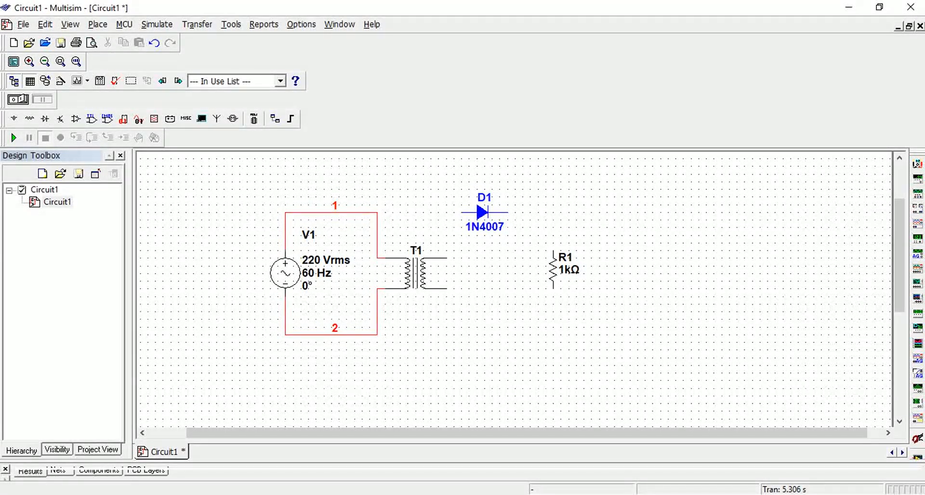
Wire the transformer's upper secondary terminal through the diode to the resistor's top, and the resistor's bottom back to the lower secondary terminal
click(446, 259)
click(462, 212)
click(515, 213)
click(554, 251)
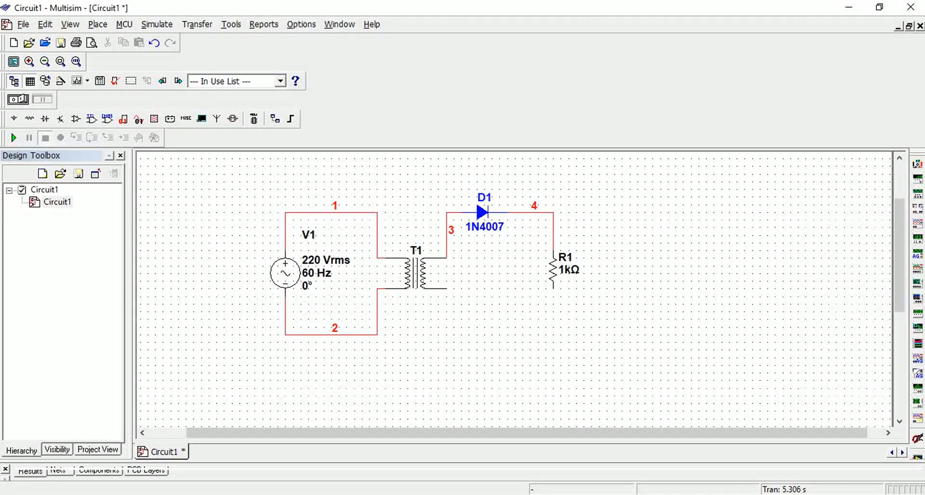
click(554, 288)
click(447, 289)
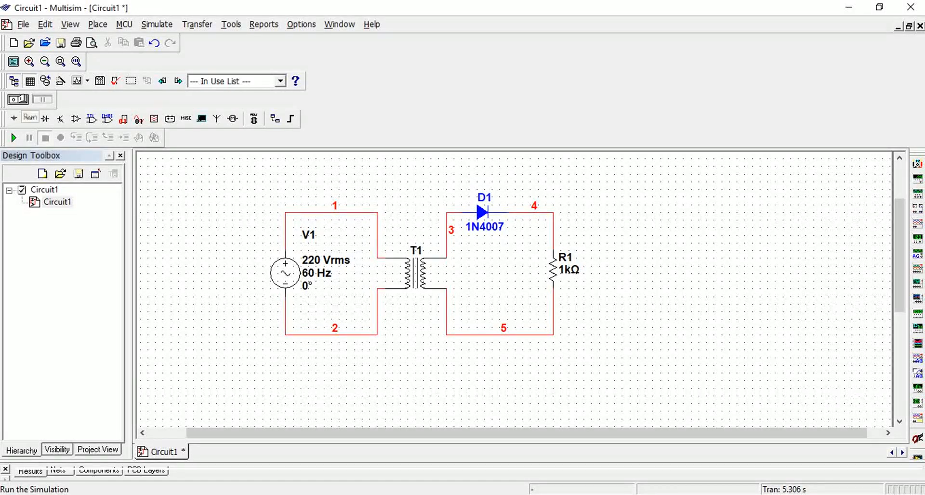
Try to run the simulation of the rectifier circuit
click(14, 138)
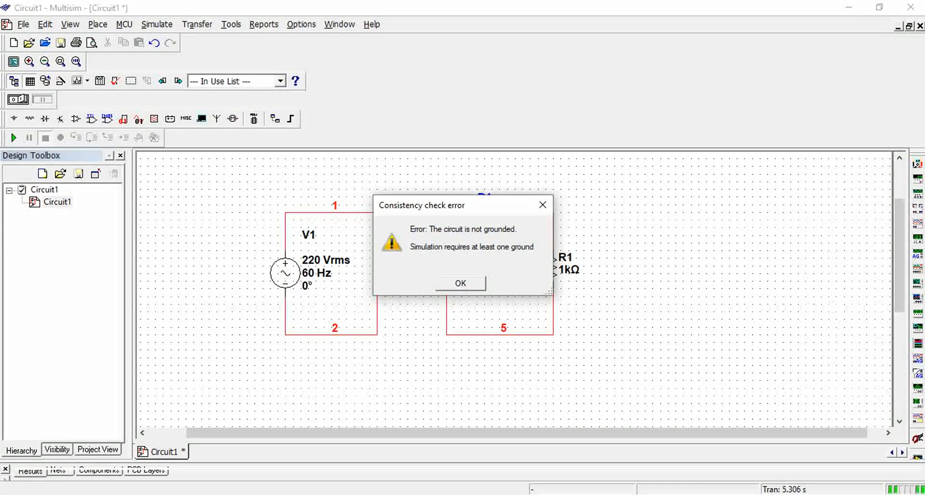
key(Return)
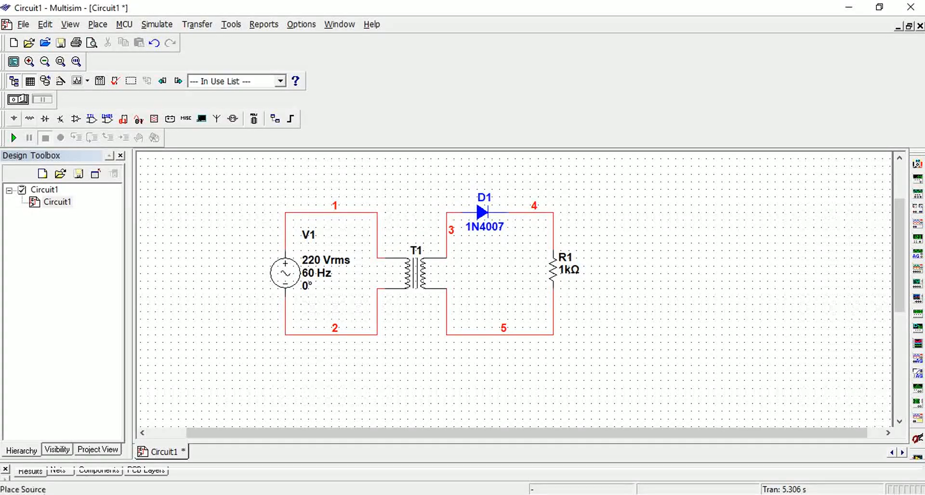
Place a GROUND symbol from the power sources below the load resistor and wire it to the circuit's lower return wire
click(14, 119)
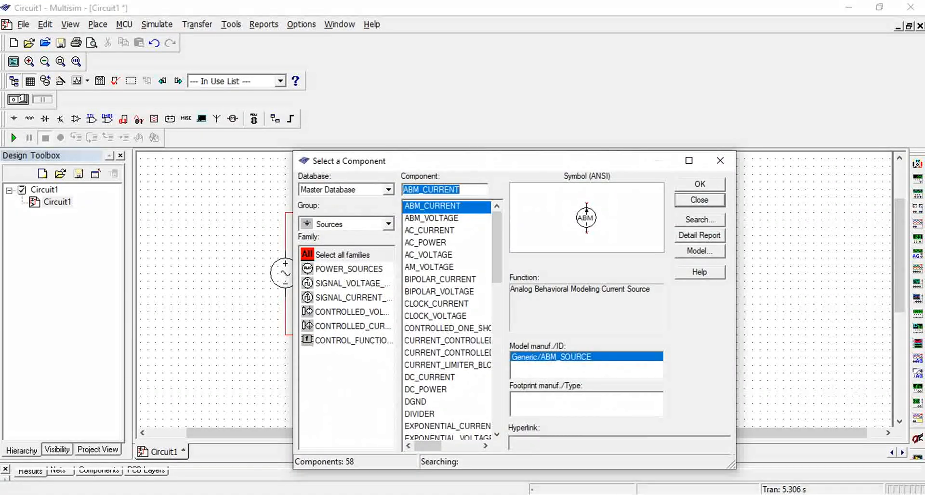
click(349, 269)
click(421, 242)
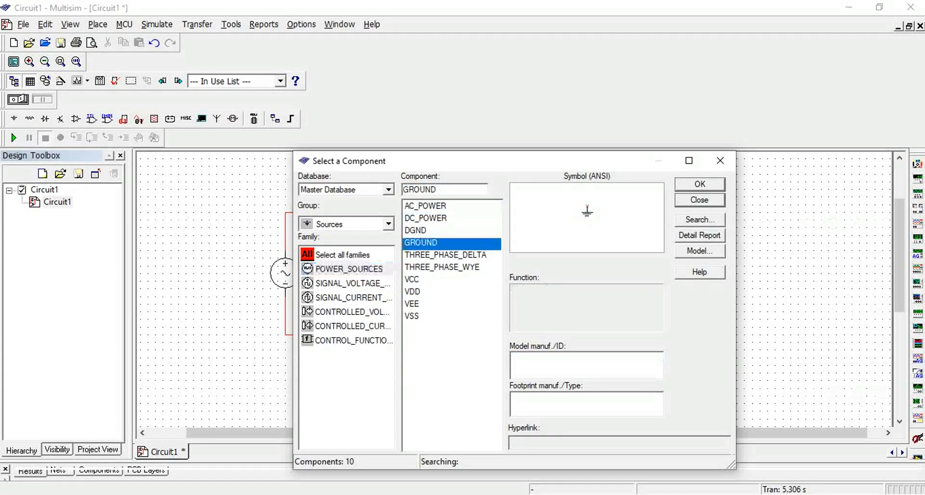
click(700, 184)
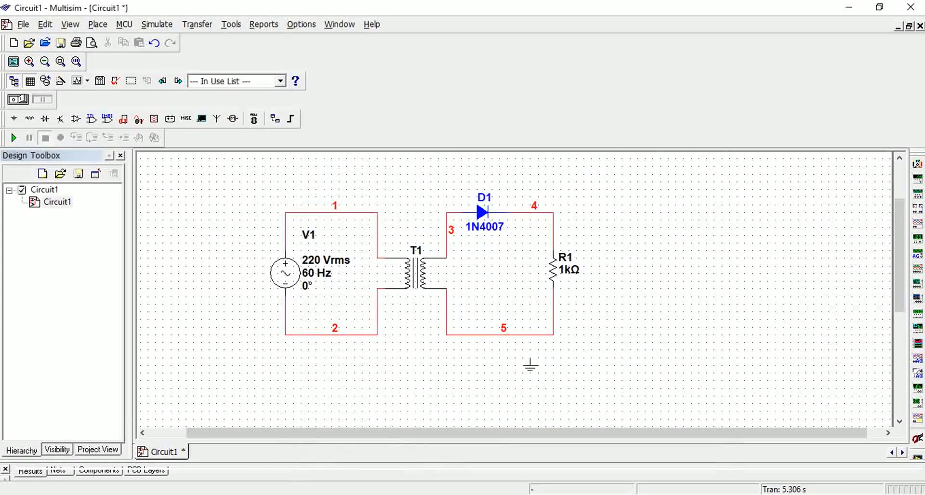
key(Escape)
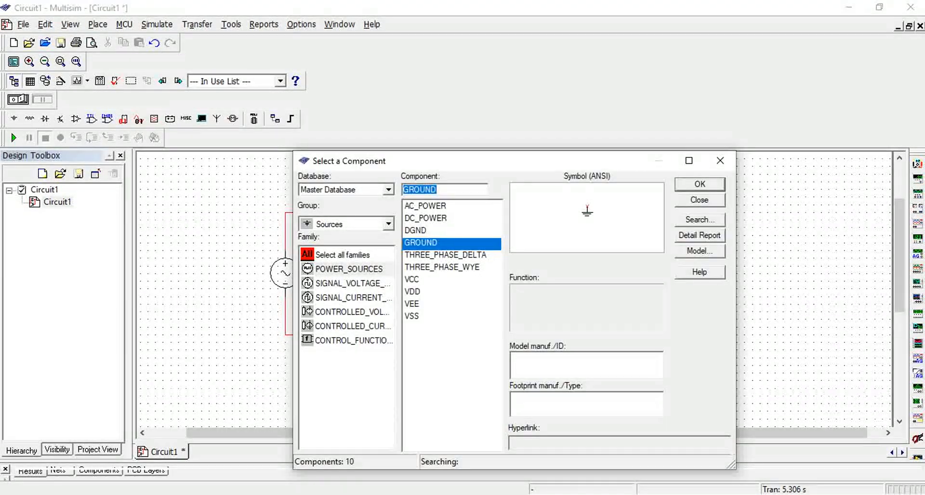
key(Return)
click(538, 359)
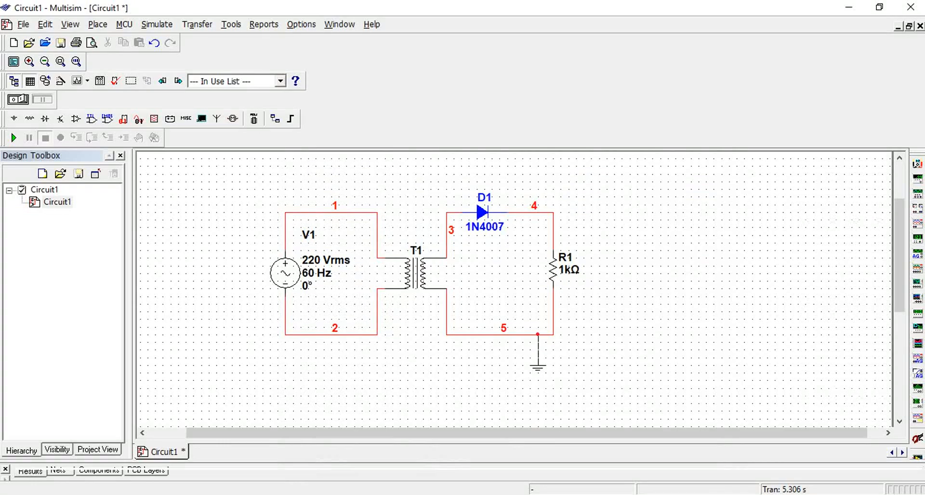
click(539, 335)
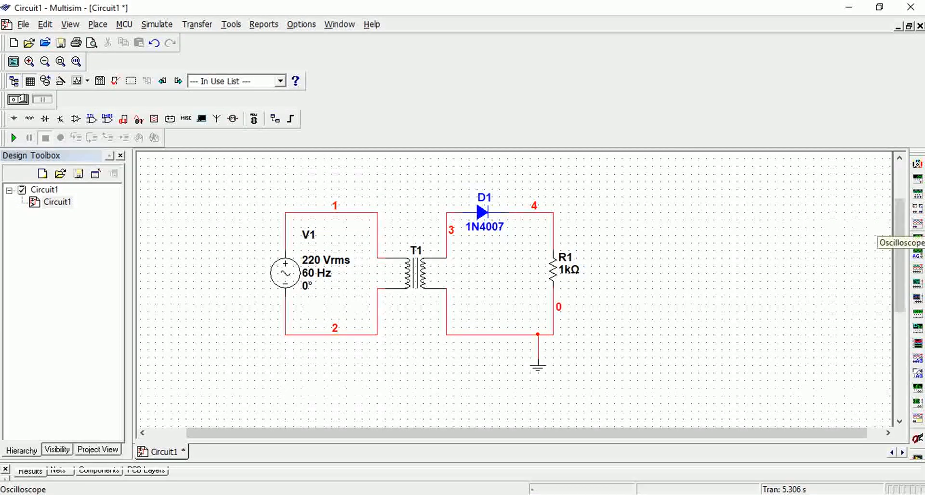
Add an oscilloscope beside the load resistor, wiring channel A across the transformer's secondary and channel B across the resistor
click(918, 236)
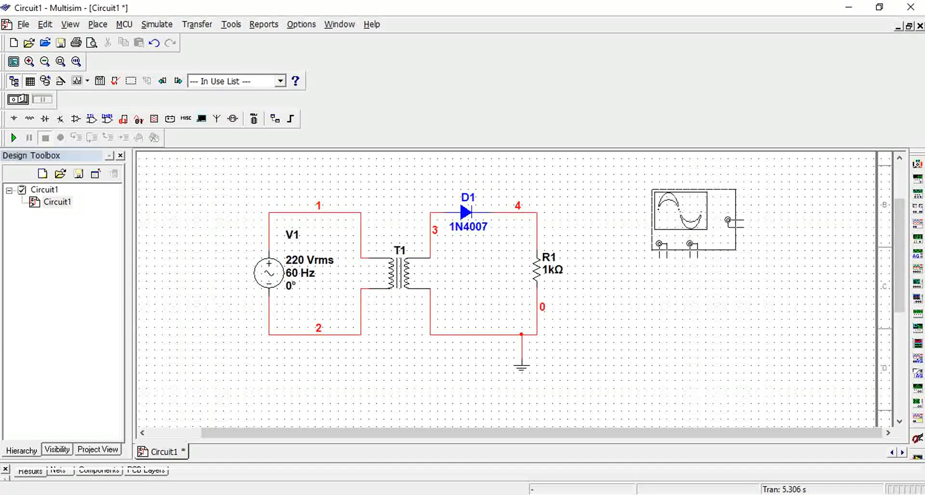
click(649, 200)
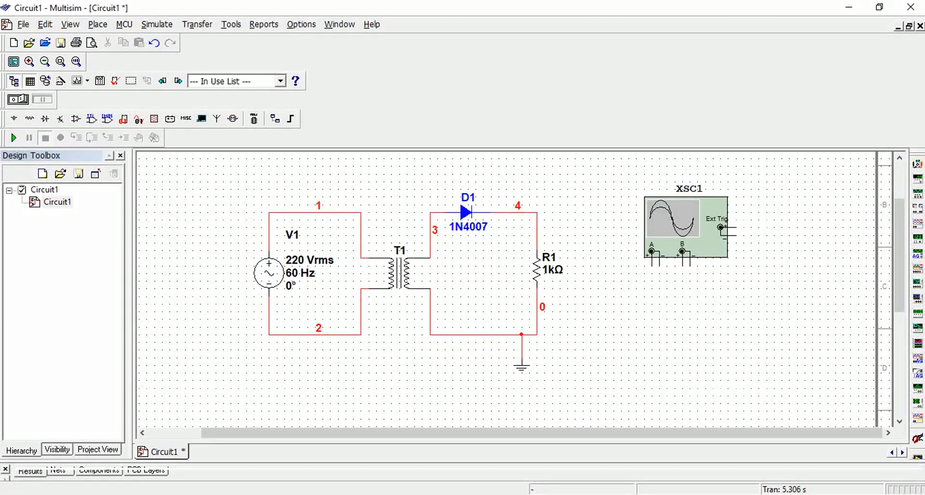
click(652, 251)
click(598, 174)
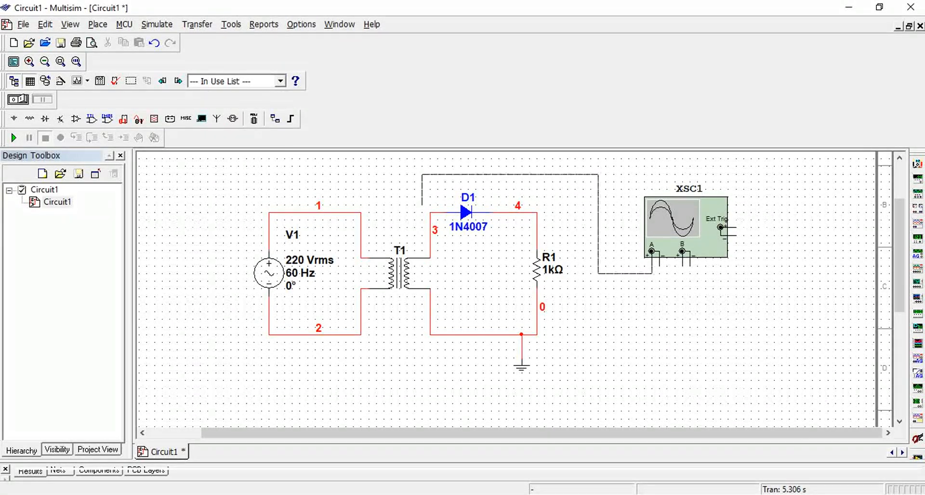
click(429, 212)
click(659, 262)
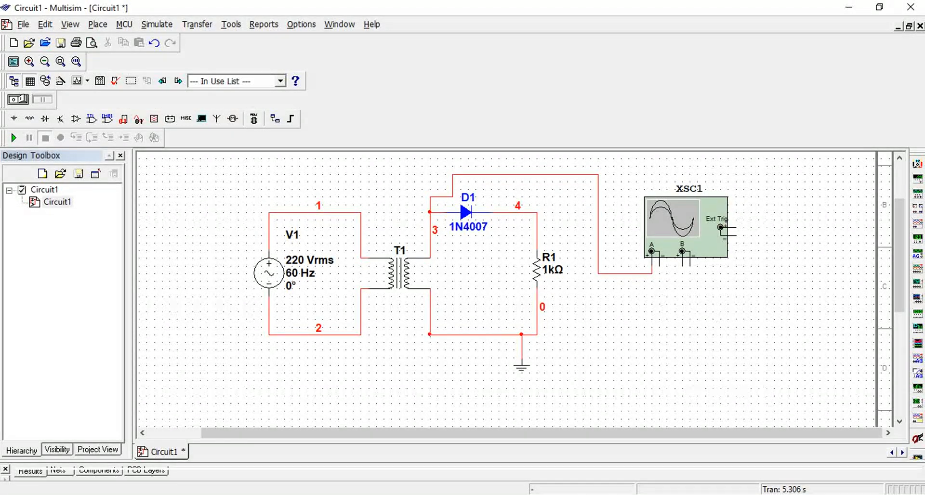
click(429, 334)
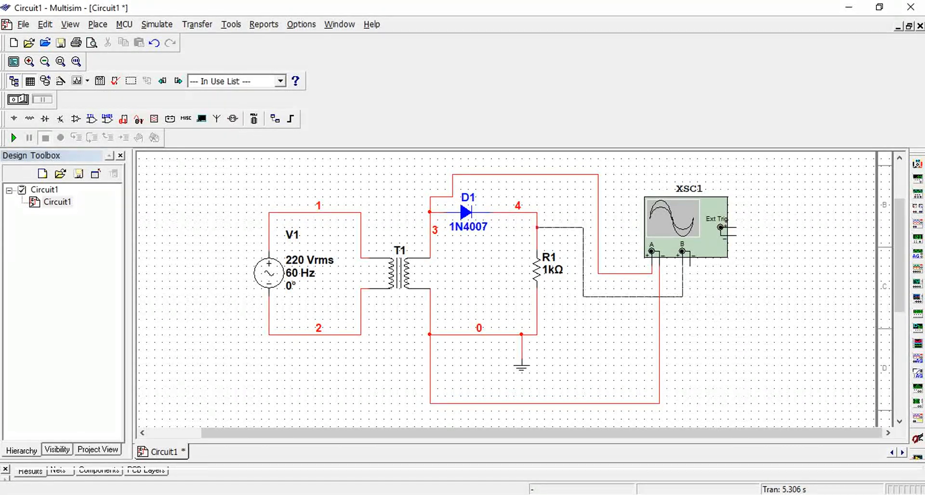
click(537, 228)
click(537, 320)
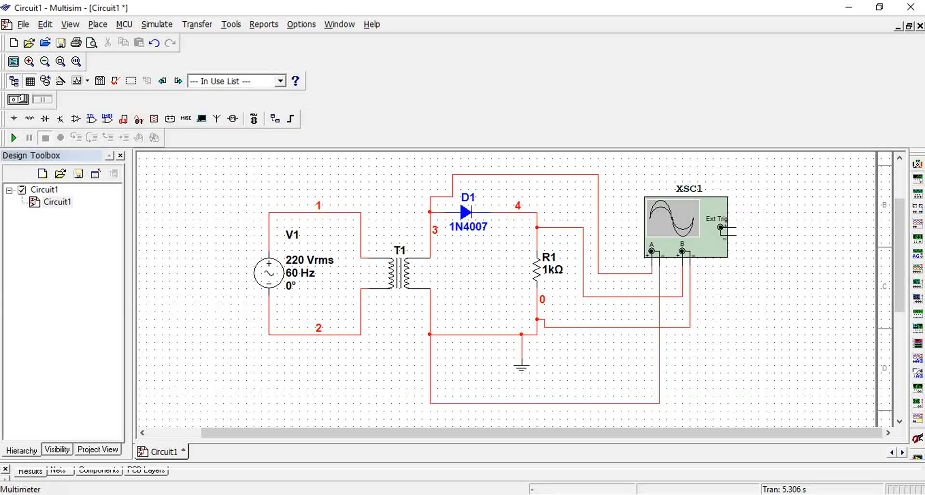
Place a multimeter below the oscilloscope and open its display, moving it clear of the circuit
click(918, 164)
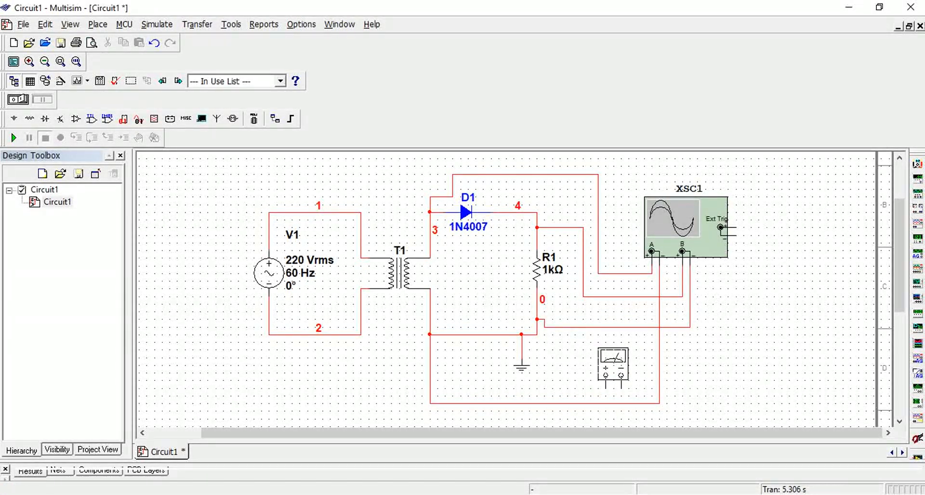
click(743, 321)
click(743, 319)
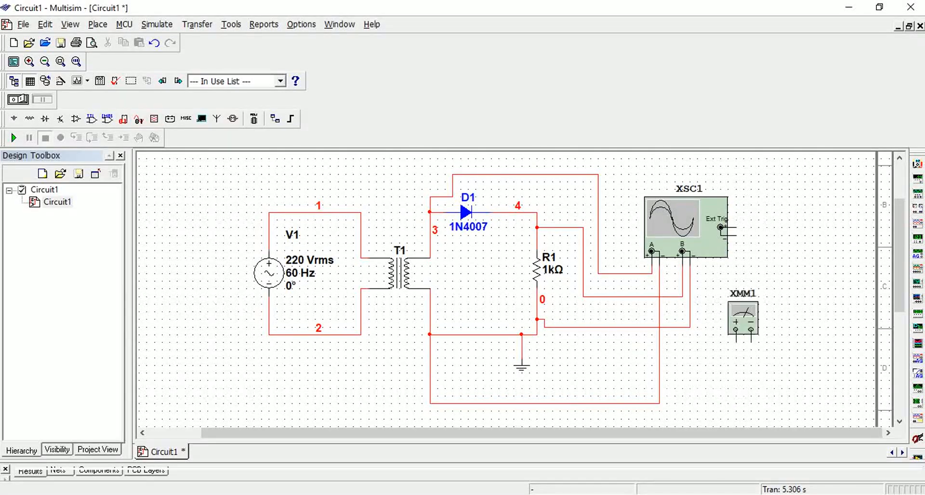
double_click(743, 319)
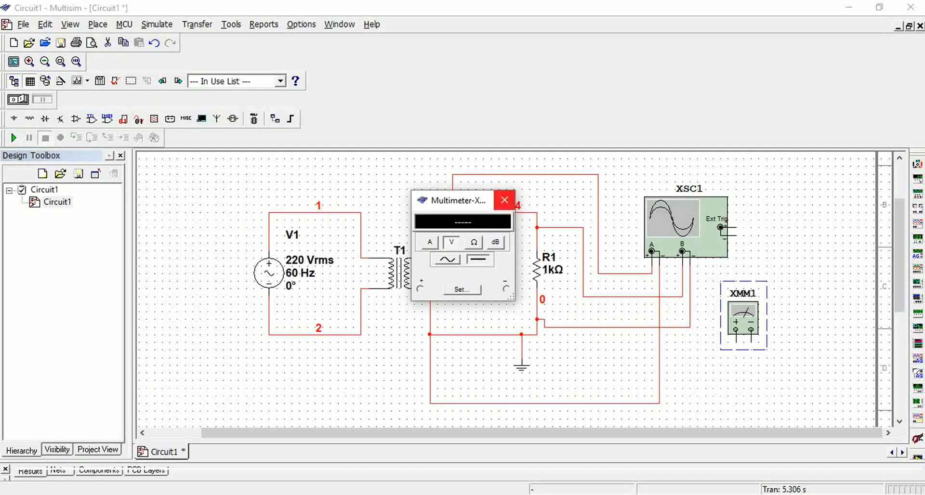
drag(487, 200, 842, 172)
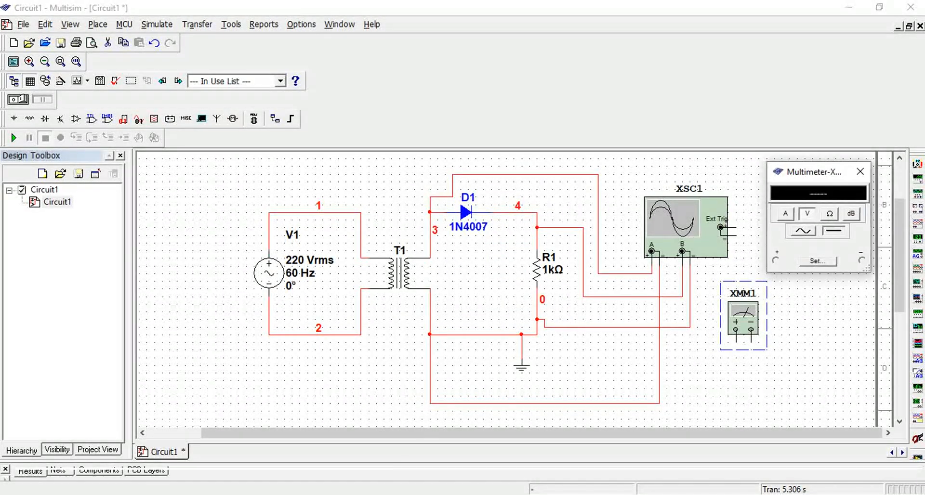
click(804, 333)
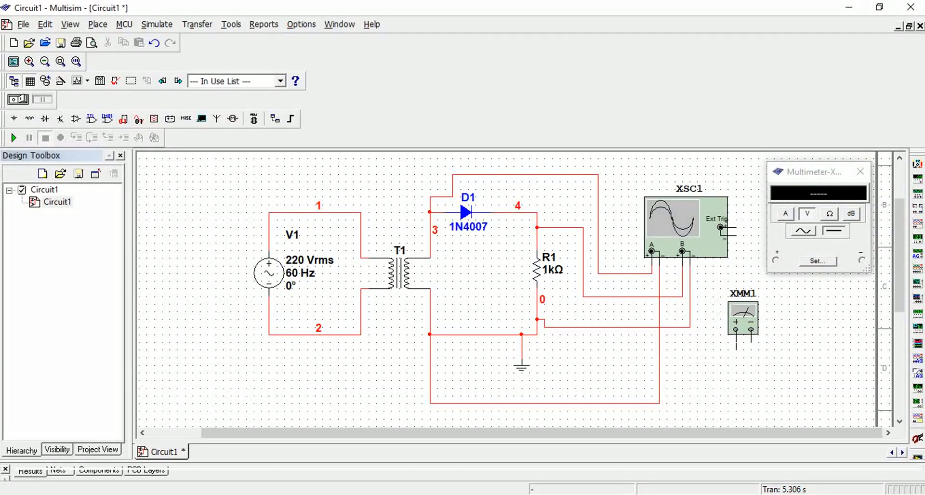
Wire the multimeter across the load resistor, with its positive terminal on the diode output and its negative terminal on the grounded return wire
click(736, 348)
click(568, 228)
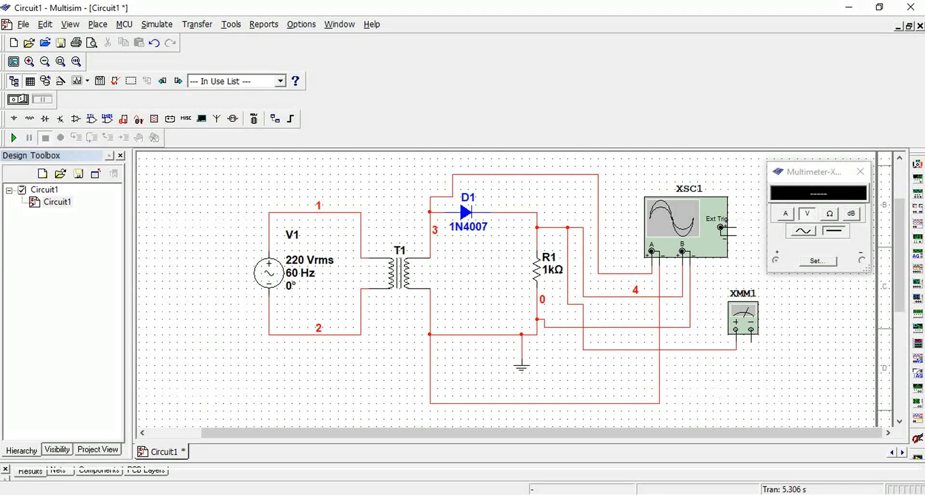
click(752, 330)
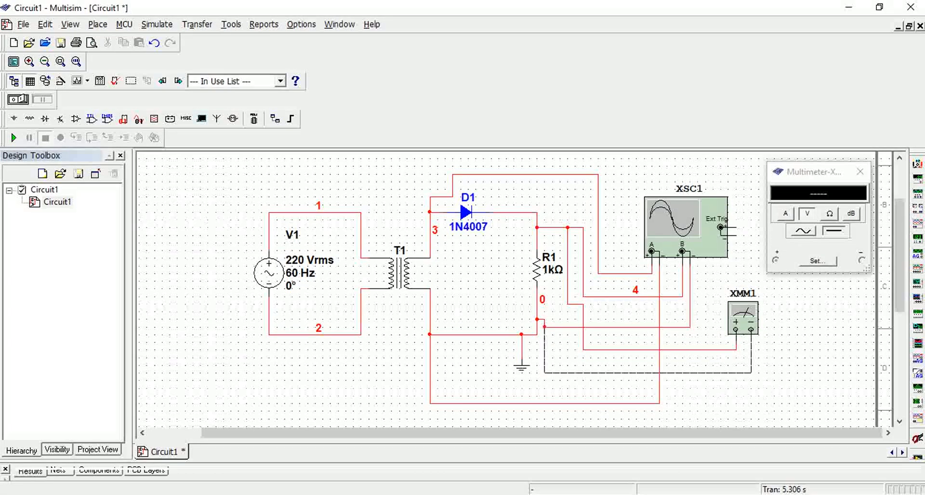
click(537, 335)
Run the simulation with the oscilloscope display open and positioned so that its trace and all its settings are visible
double_click(687, 227)
drag(434, 113, 729, 278)
click(14, 138)
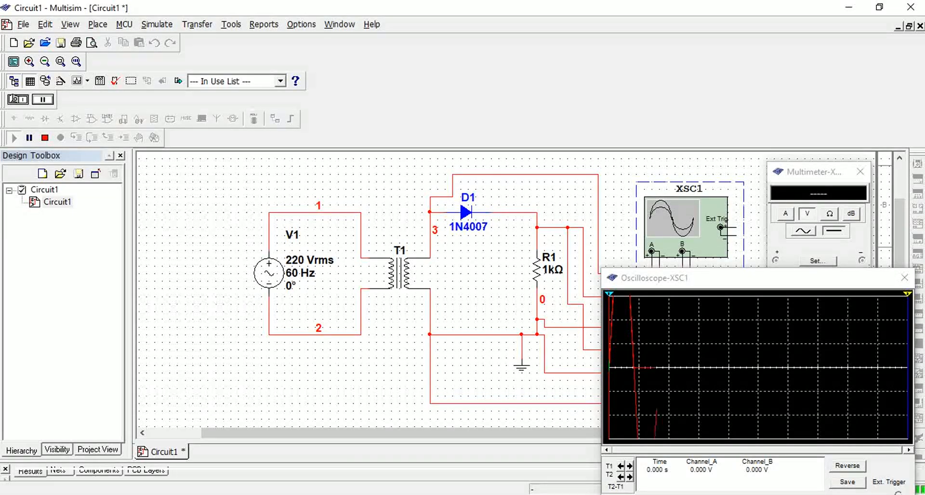
mouse_move(738, 278)
mouse_down()
mouse_move(720, 209)
mouse_move(699, 242)
mouse_move(698, 234)
mouse_up()
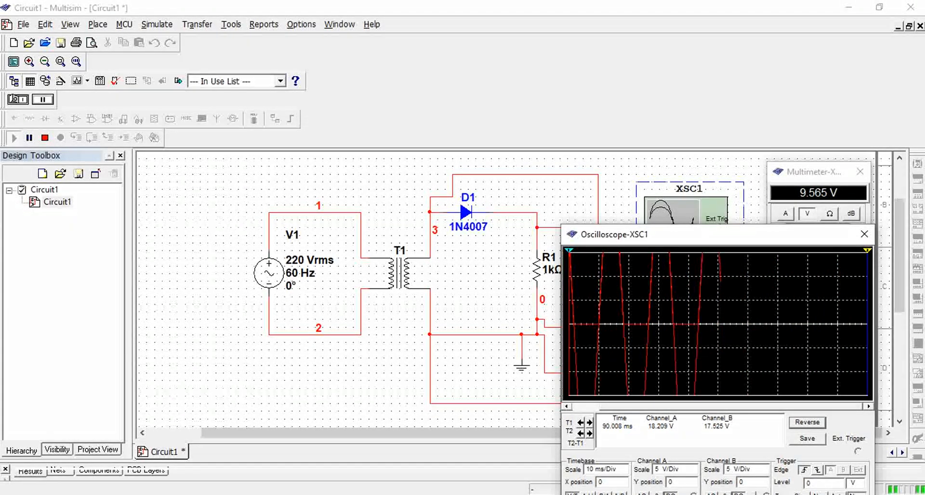
drag(713, 235, 729, 177)
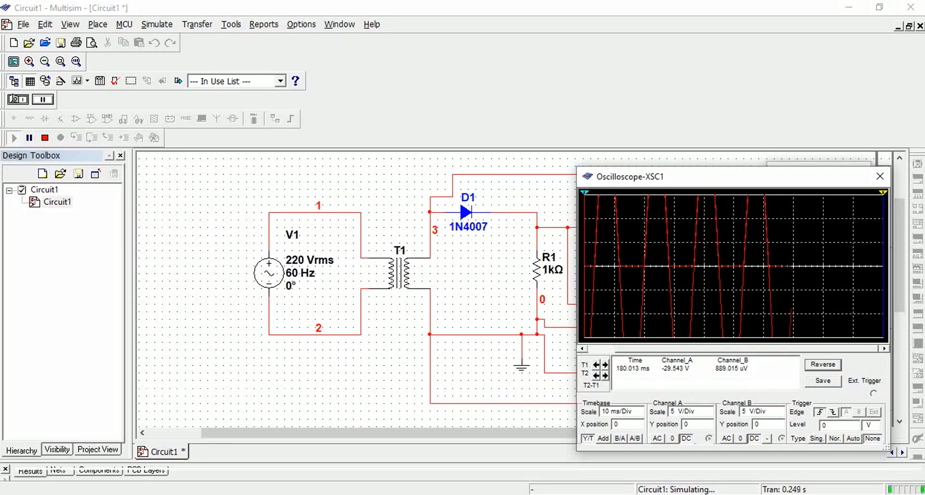
drag(733, 177, 729, 163)
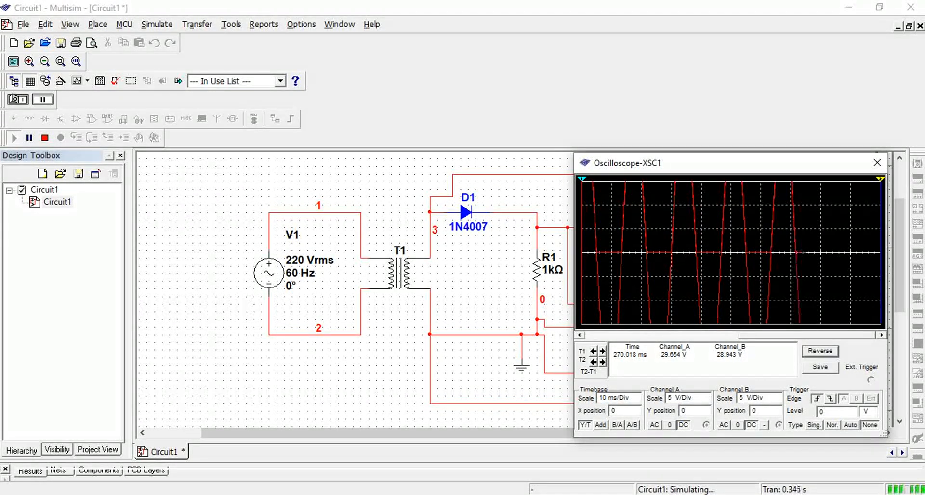
Set the scale of both oscilloscope channels, A and B, to 20 V/Div
click(692, 398)
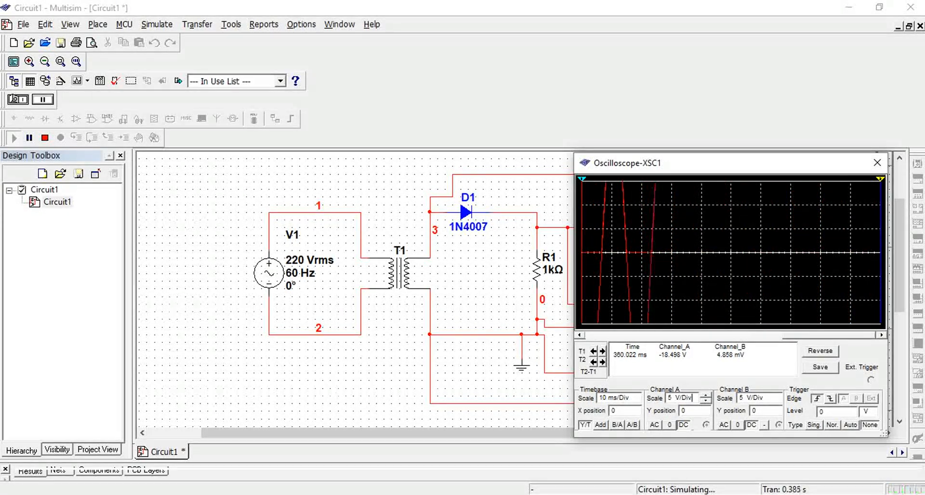
key(Up)
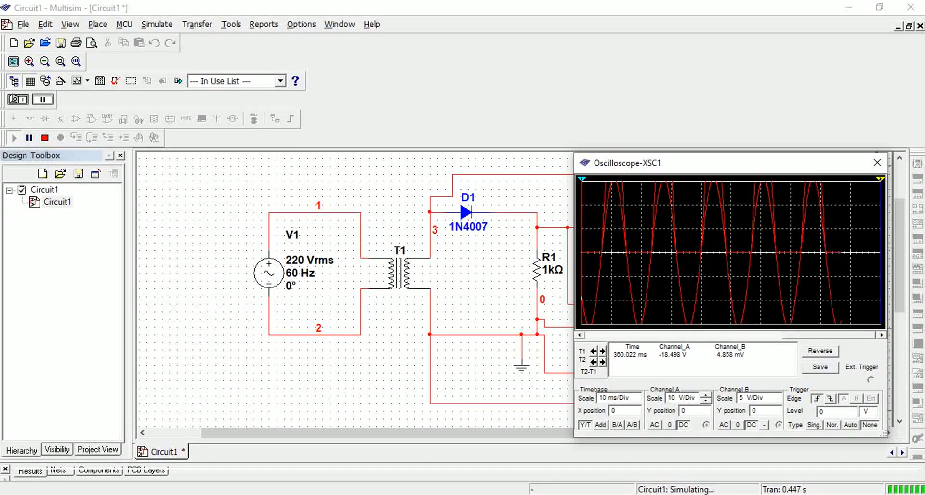
key(Up)
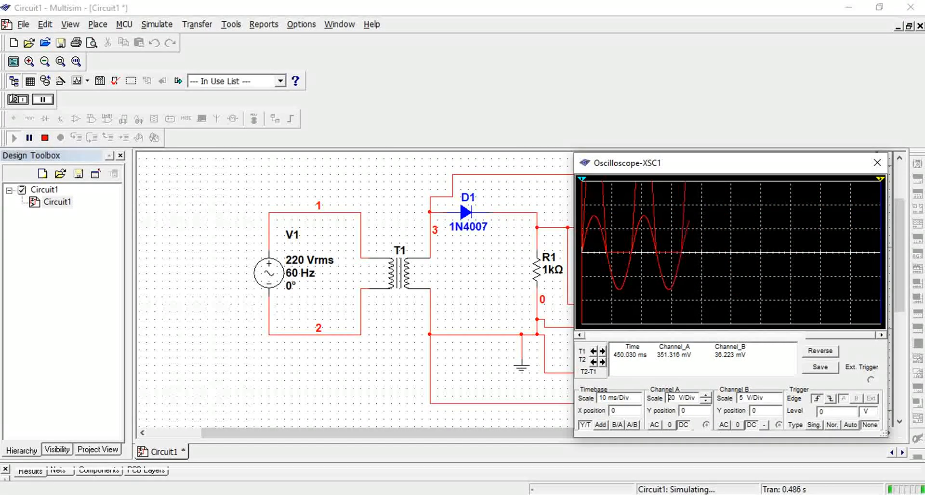
click(753, 399)
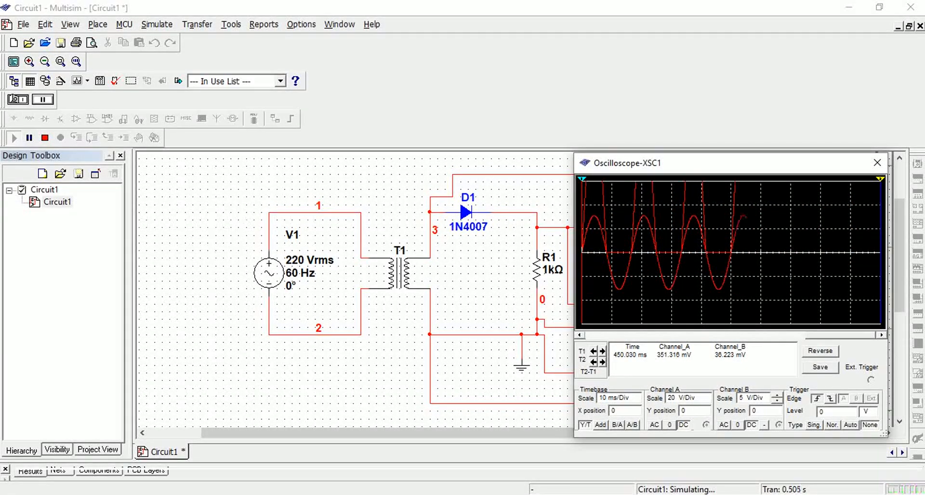
key(Up)
key(Up)
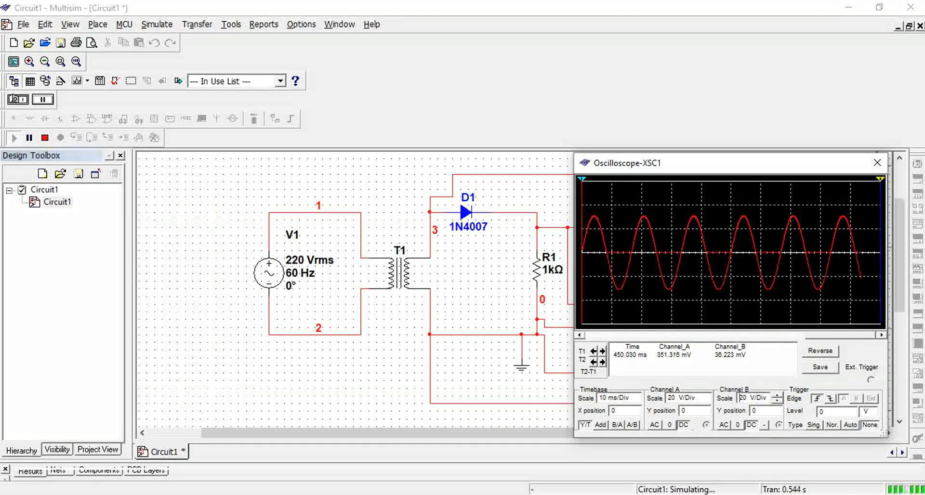
Separate the two oscilloscope traces by setting the Y position of channel A to 1.2 and of channel B to -2
click(689, 411)
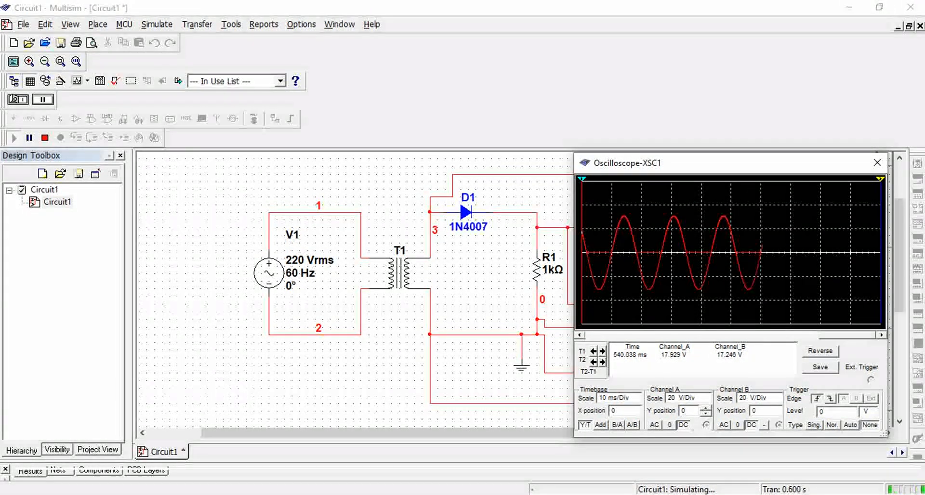
key(BackSpace)
text(1)
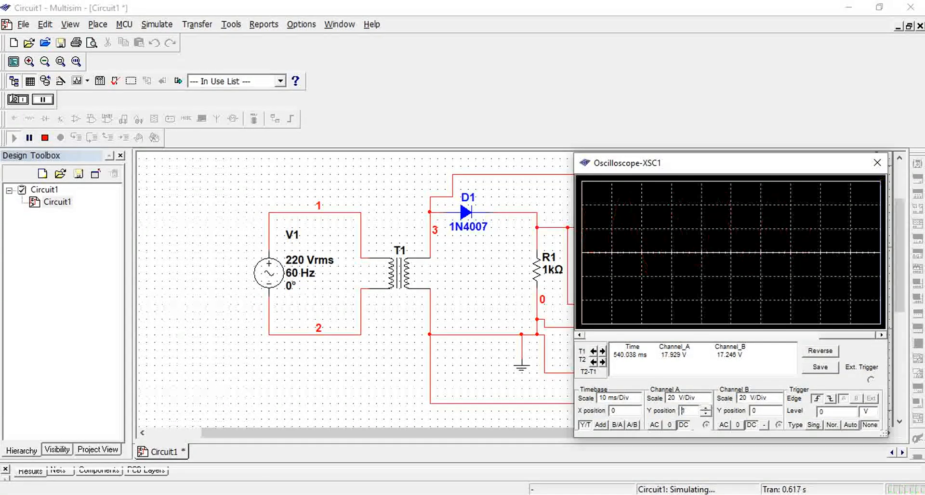
text(.2)
click(755, 410)
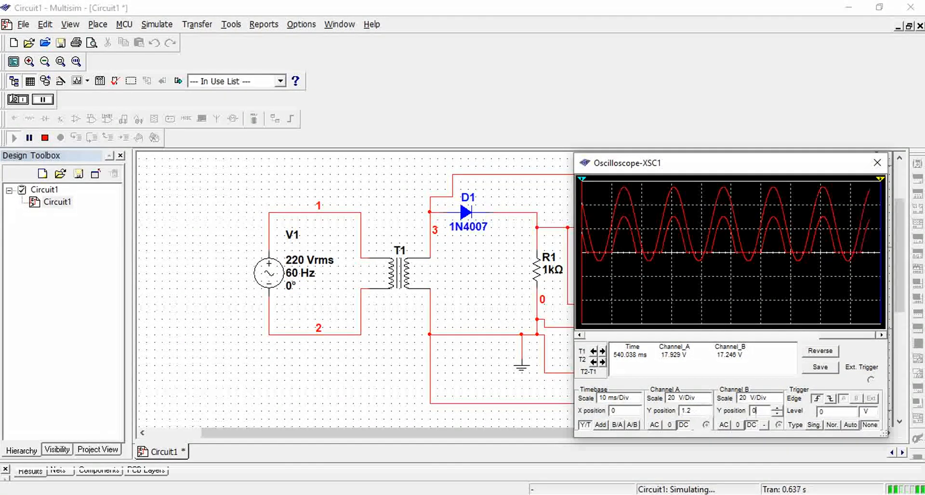
key(BackSpace)
text(-1.4)
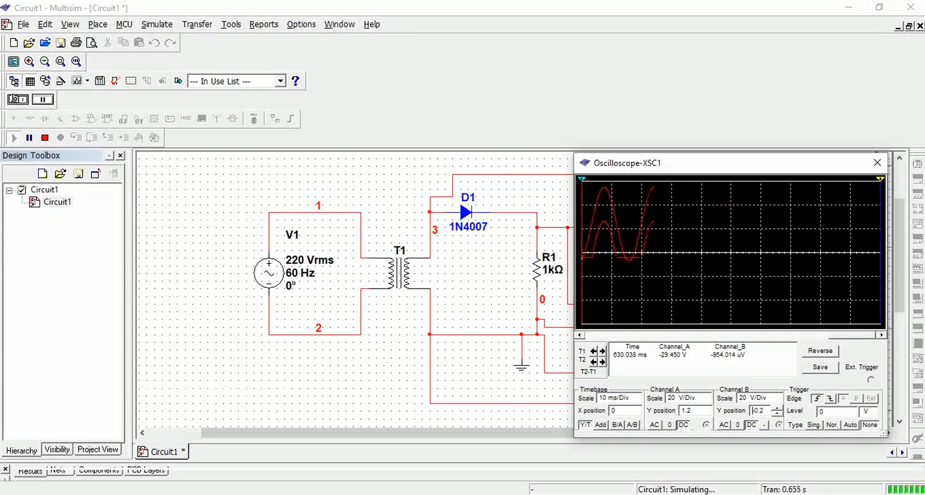
key(BackSpace)
key(BackSpace)
key(BackSpace)
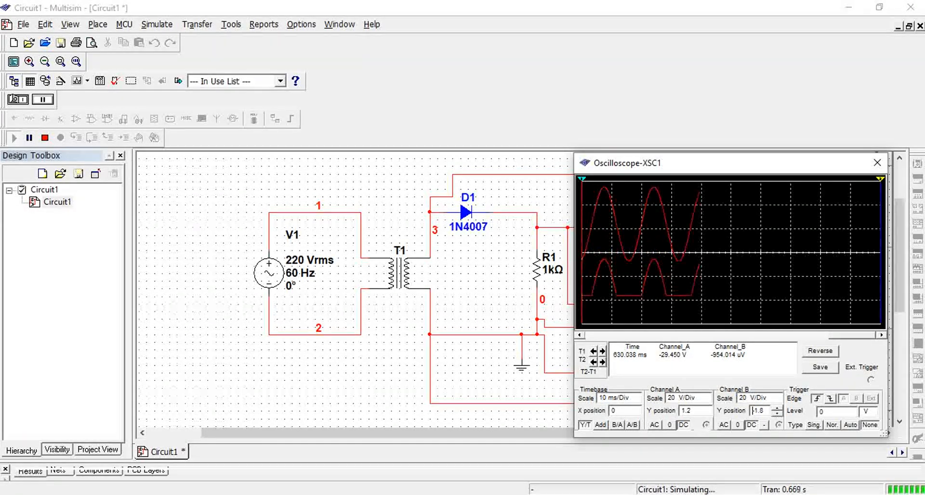
text(2)
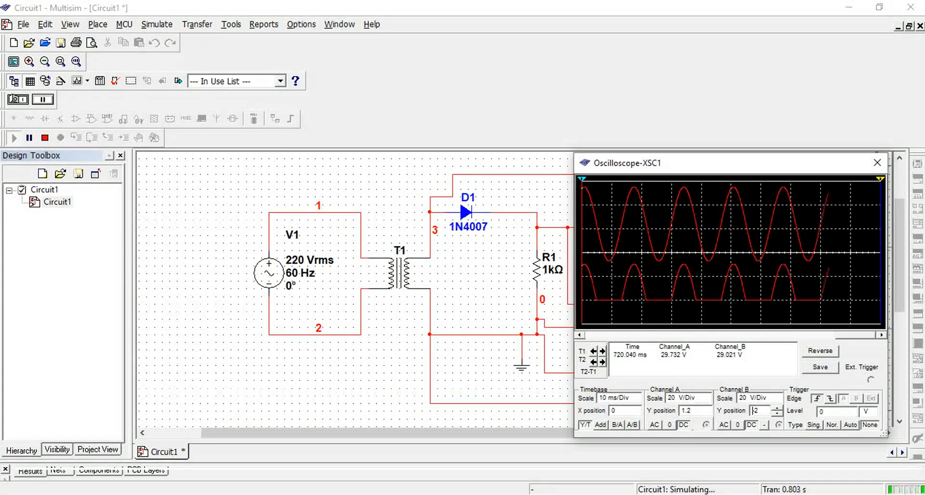
Move the oscilloscope window aside to uncover more of the circuit's wiring
drag(730, 163, 743, 172)
drag(762, 169, 772, 167)
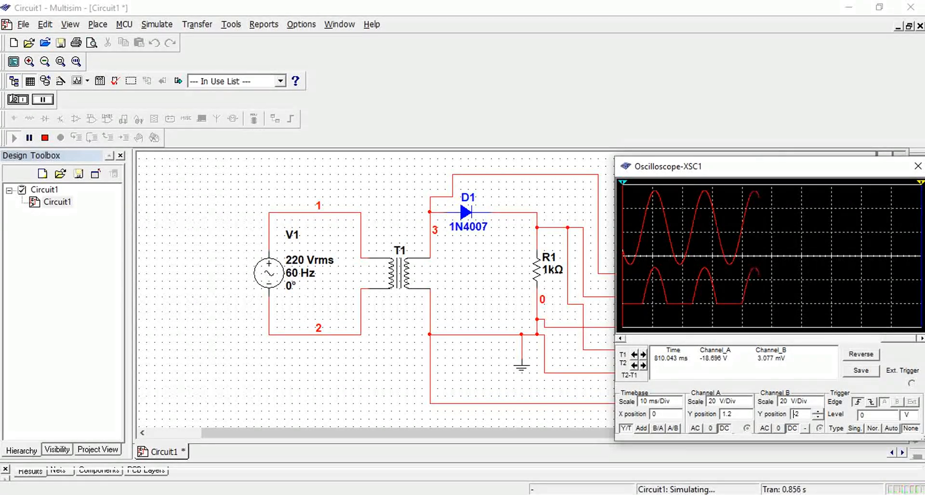
Move the oscilloscope window clear of the multimeter readout and pause the simulation
drag(767, 167, 752, 257)
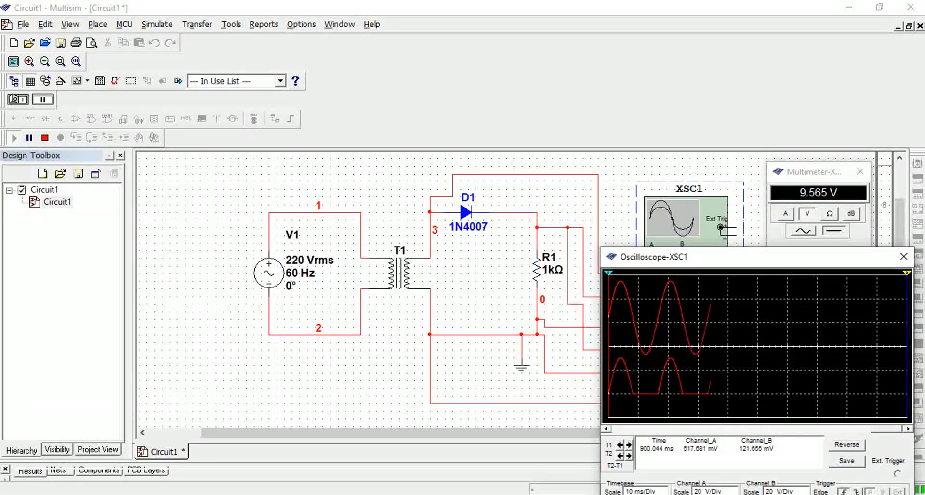
drag(752, 257, 741, 242)
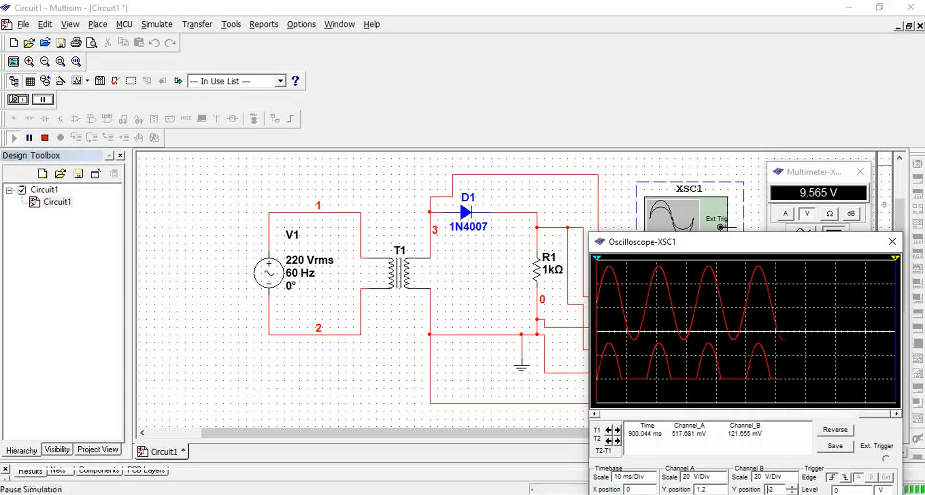
click(43, 99)
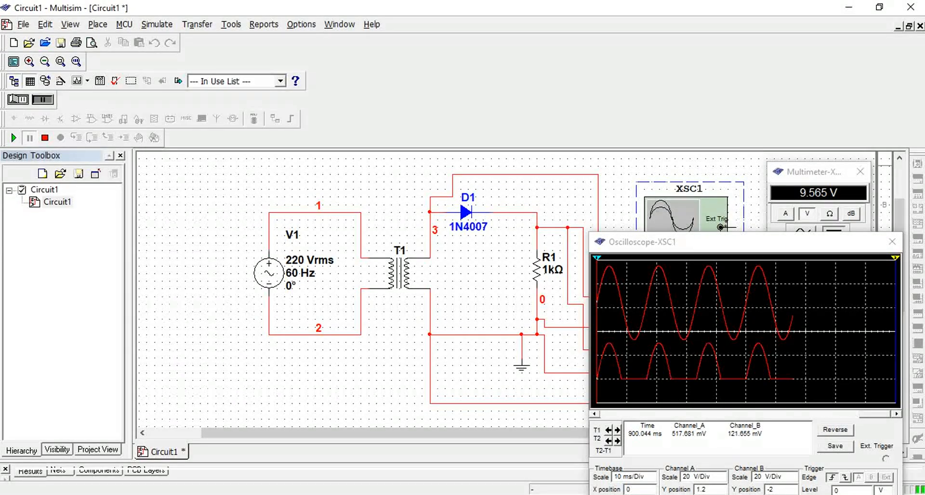
Measure the waveforms by placing the oscilloscope's T1 and T2 cursors on two consecutive peaks
click(775, 490)
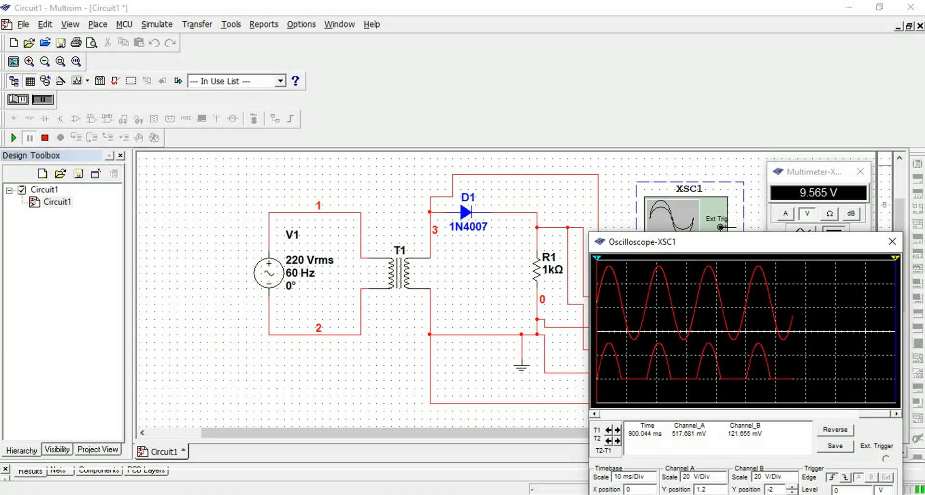
drag(597, 257, 658, 257)
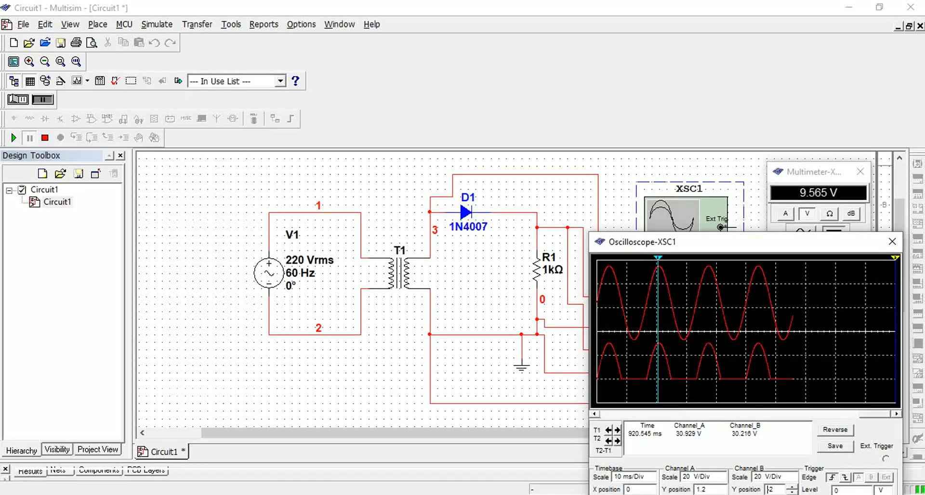
drag(895, 258, 709, 258)
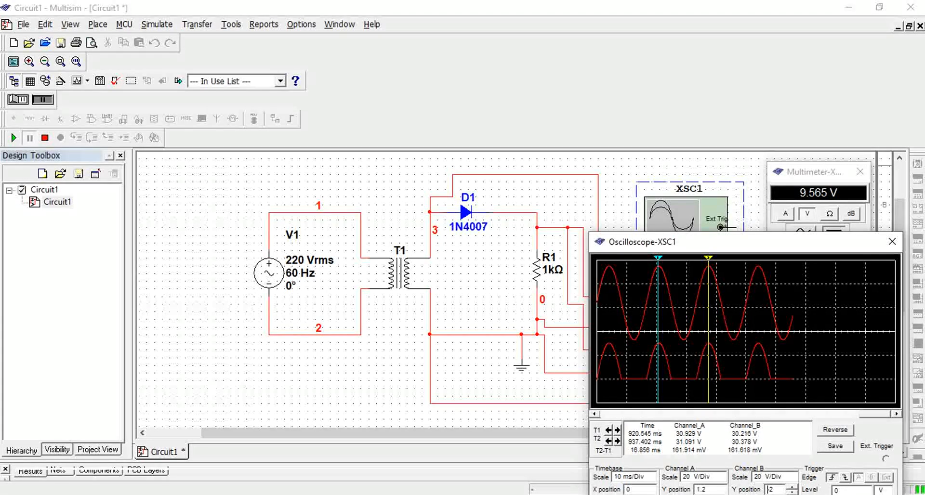
Close the oscilloscope display and stop the simulation so the circuit can be edited
drag(747, 241, 763, 266)
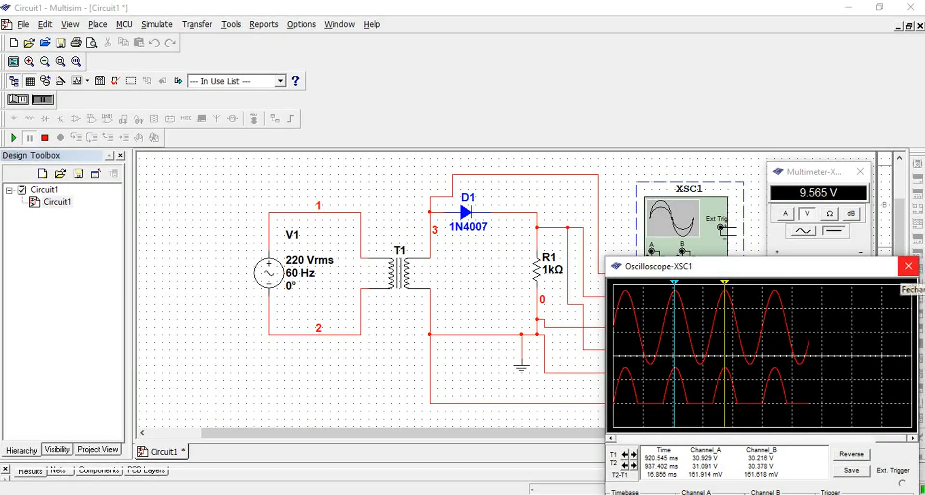
click(909, 266)
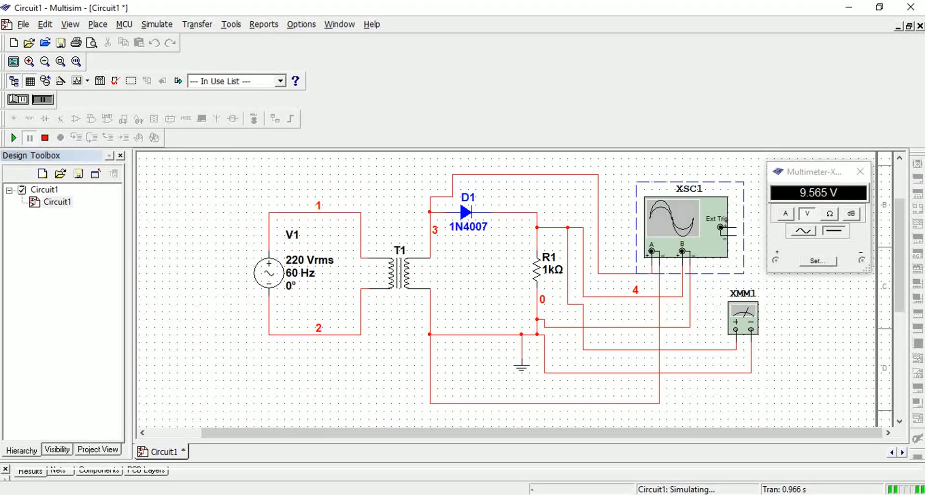
click(18, 100)
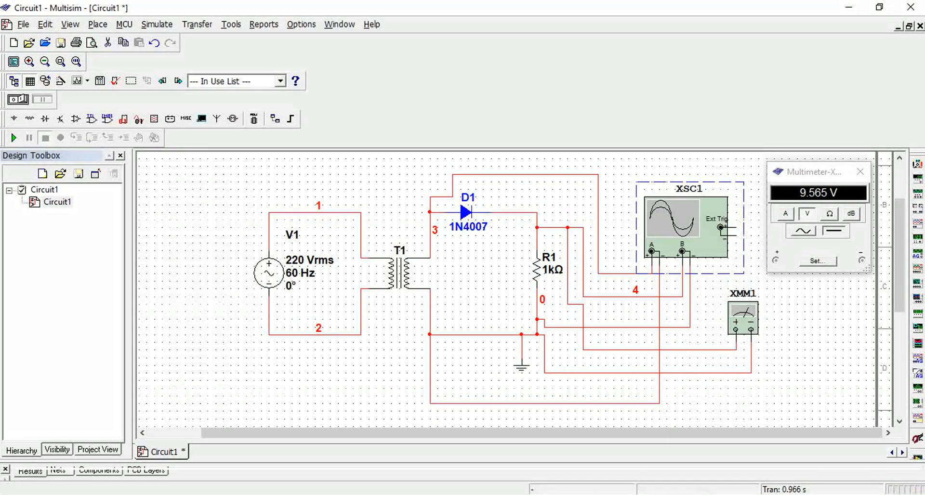
click(435, 230)
click(475, 273)
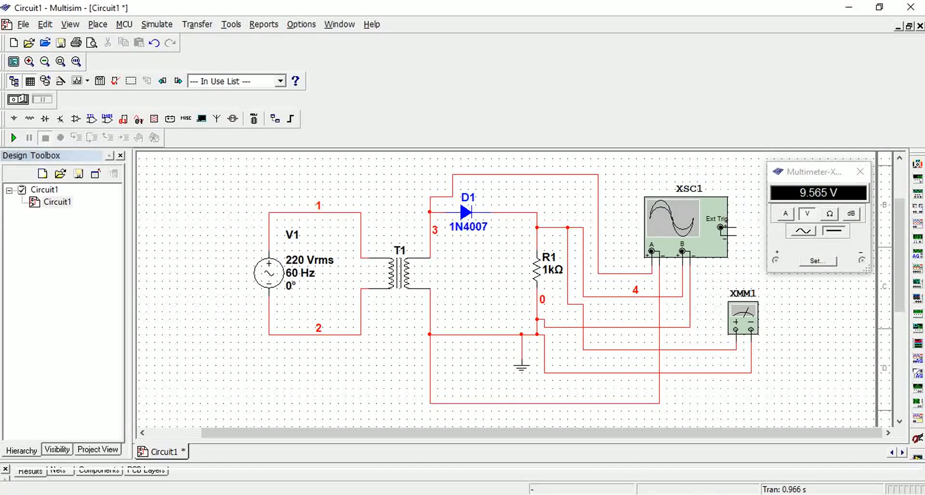
Delete all the wires that connect the oscilloscope XSC1 and the multimeter XMM1 to the circuit
click(525, 175)
key(Delete)
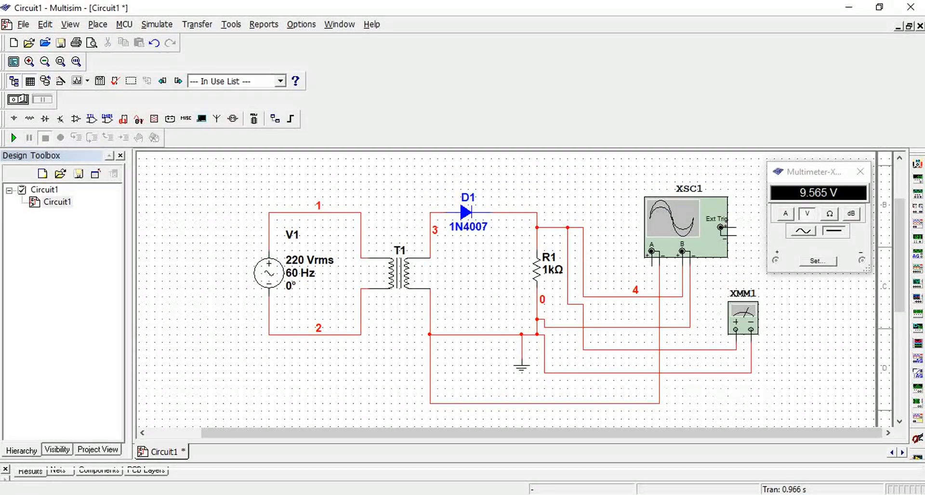
click(568, 266)
key(Delete)
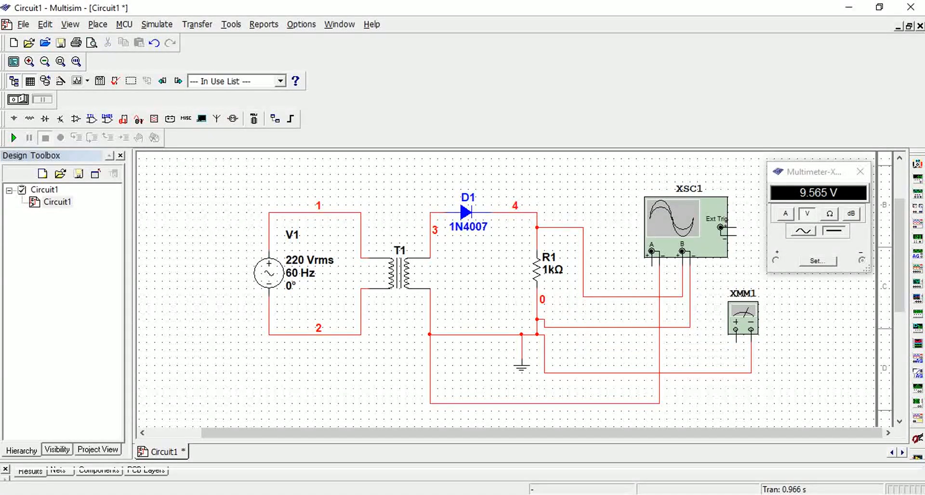
click(583, 263)
key(Delete)
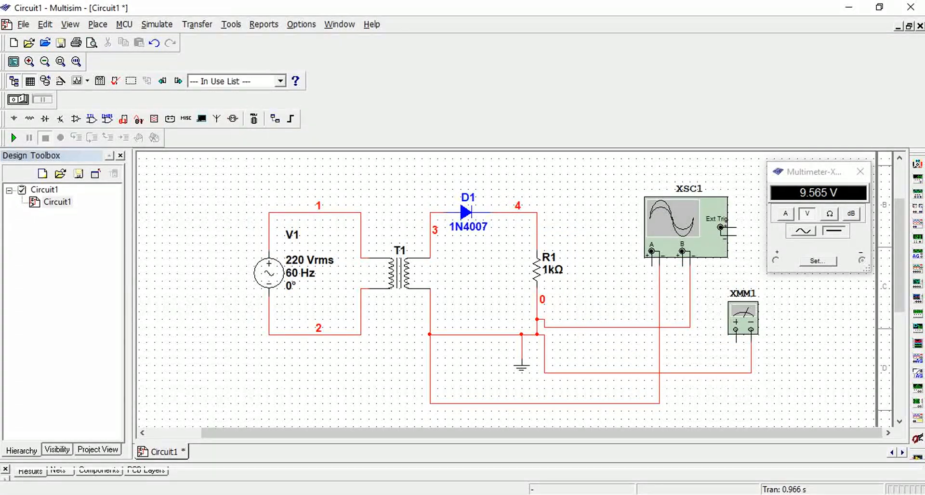
click(622, 328)
key(Delete)
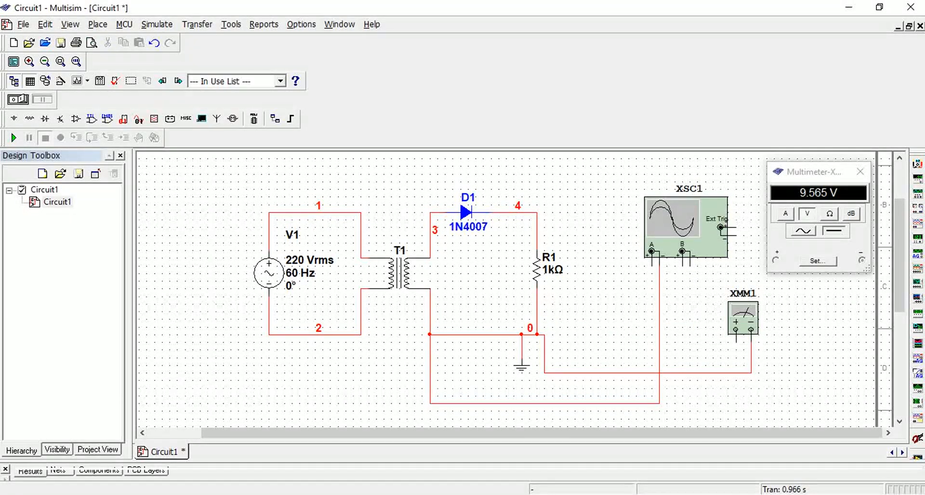
click(699, 373)
key(Delete)
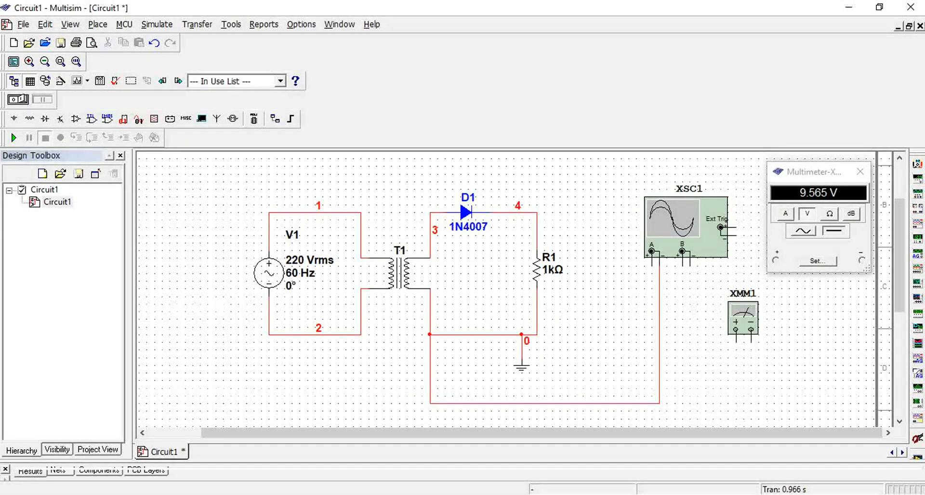
click(597, 404)
key(Delete)
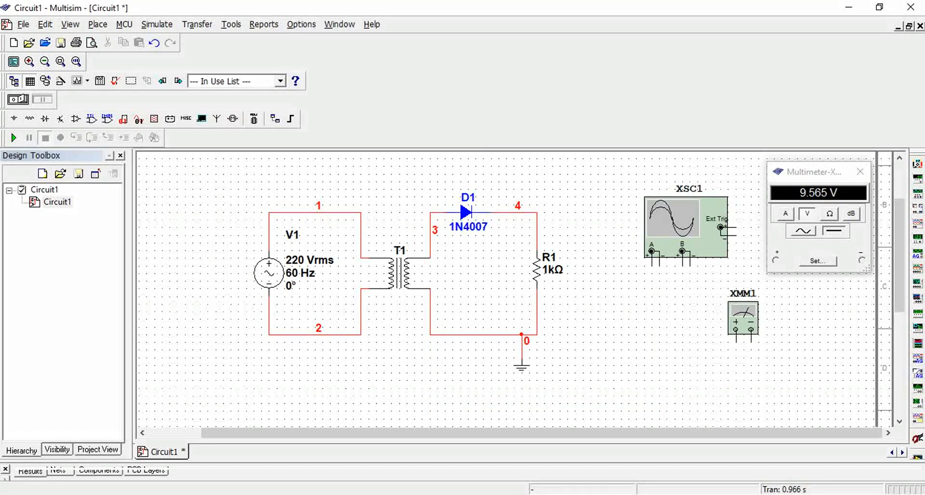
Delete the wires between the transformer secondary, diode D1, resistor R1 and ground
click(537, 231)
key(Delete)
click(537, 314)
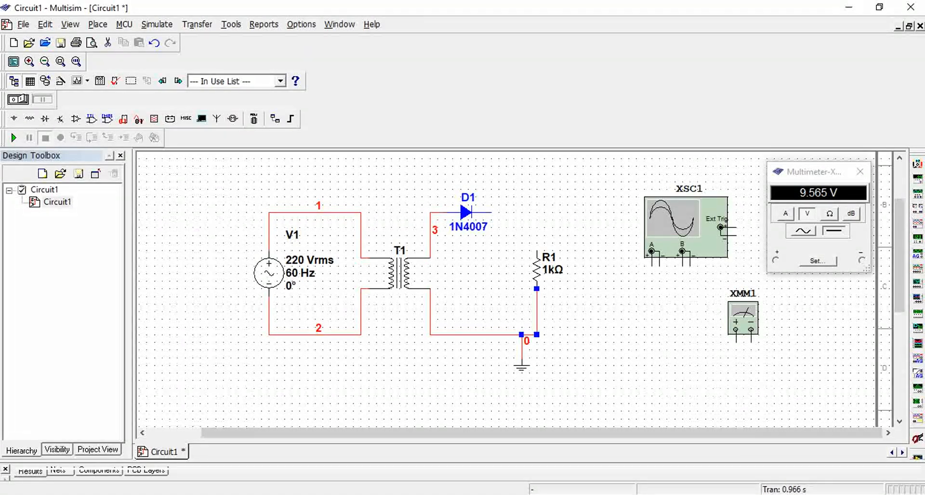
key(Delete)
click(430, 334)
key(Delete)
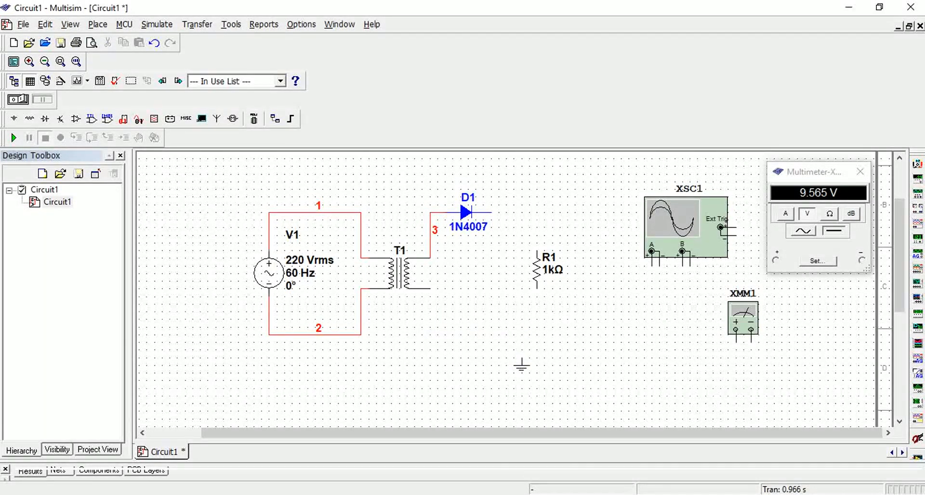
click(430, 237)
key(Delete)
Rotate diode D1 90 degrees counterclockwise and place it between the transformer and R1
right_click(464, 212)
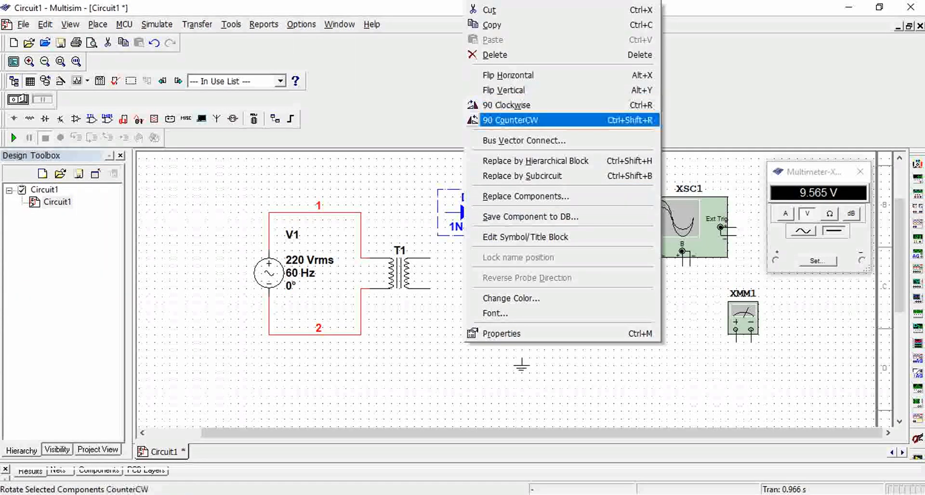
click(510, 120)
drag(446, 237, 461, 237)
click(461, 238)
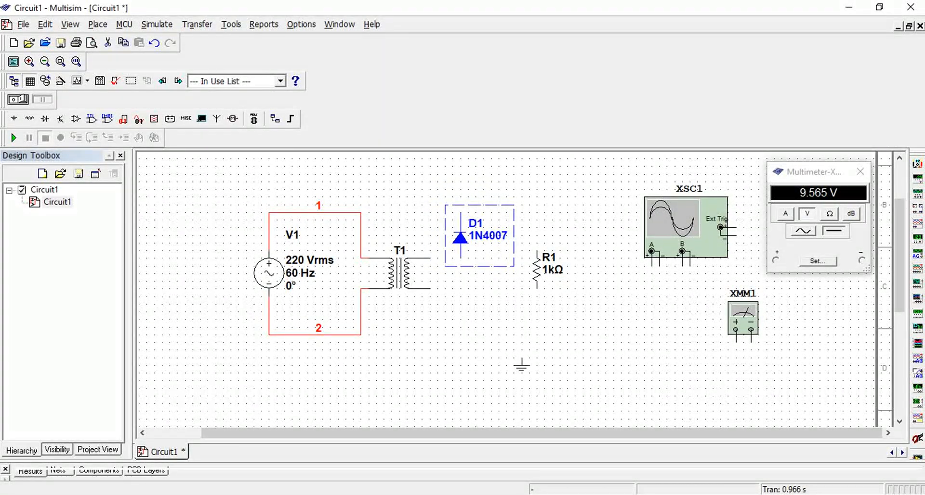
Place a copy of the 1N4007 diode directly below D1 and wire its cathode to D1's anode
key(ctrl+c)
key(ctrl+v)
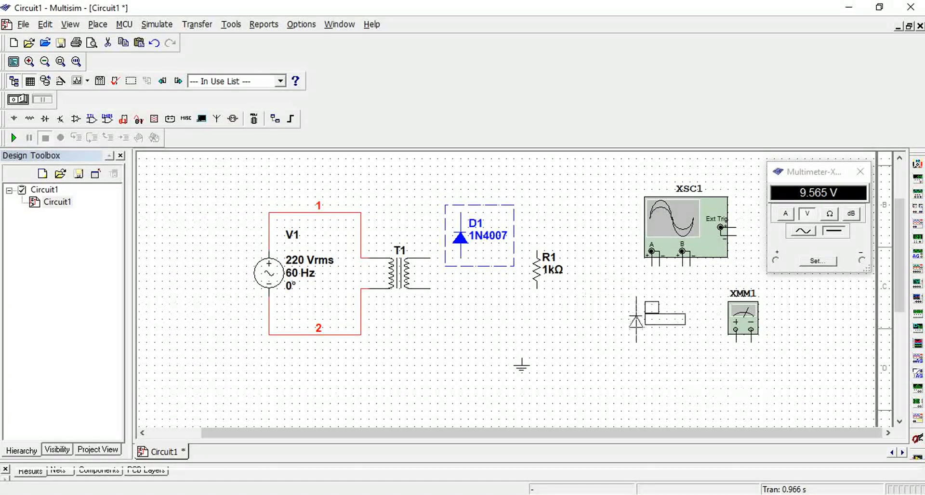
click(461, 321)
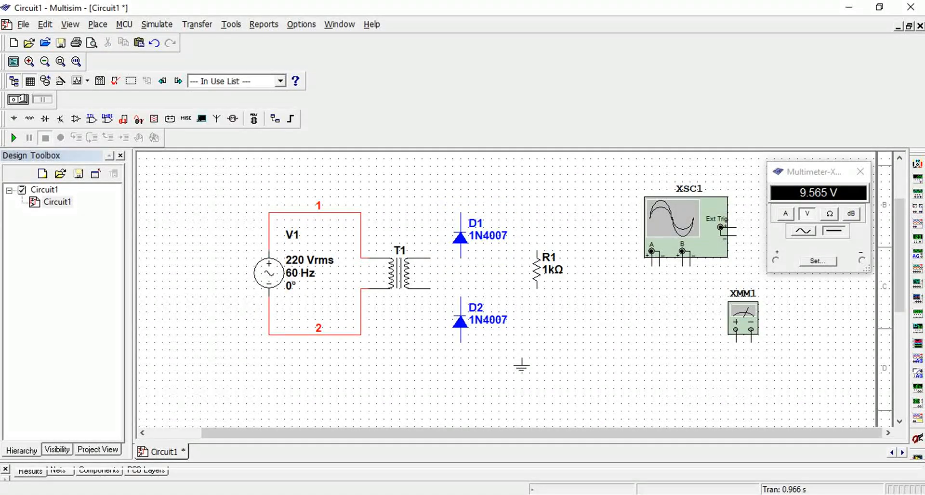
click(461, 297)
click(461, 258)
Duplicate the wired diode pair D1 and D2 and place the copy beside it as the bridge's second branch
mouse_move(435, 194)
mouse_down()
mouse_move(466, 297)
mouse_move(500, 369)
mouse_move(514, 370)
mouse_up()
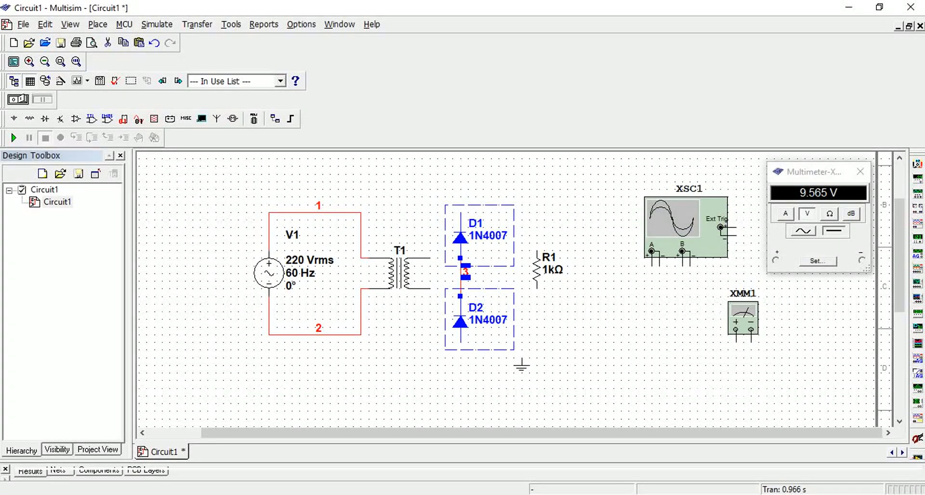
key(ctrl+c)
key(ctrl+v)
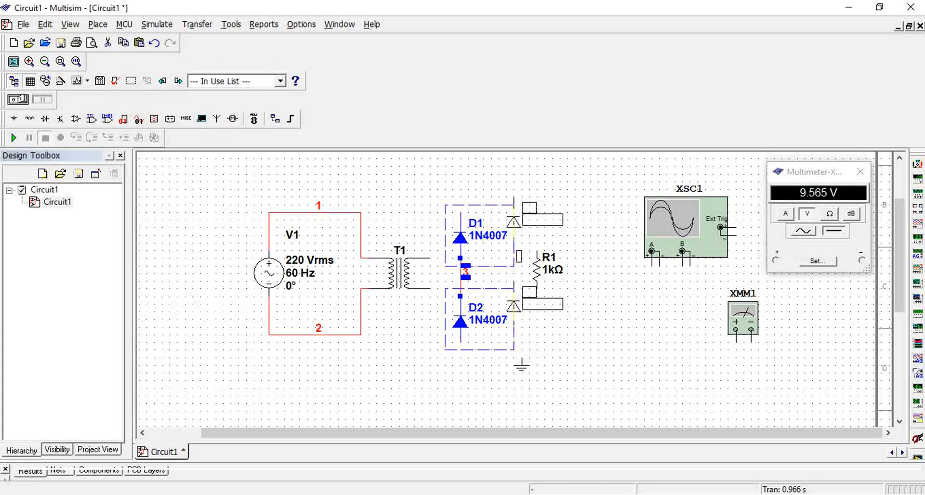
click(506, 275)
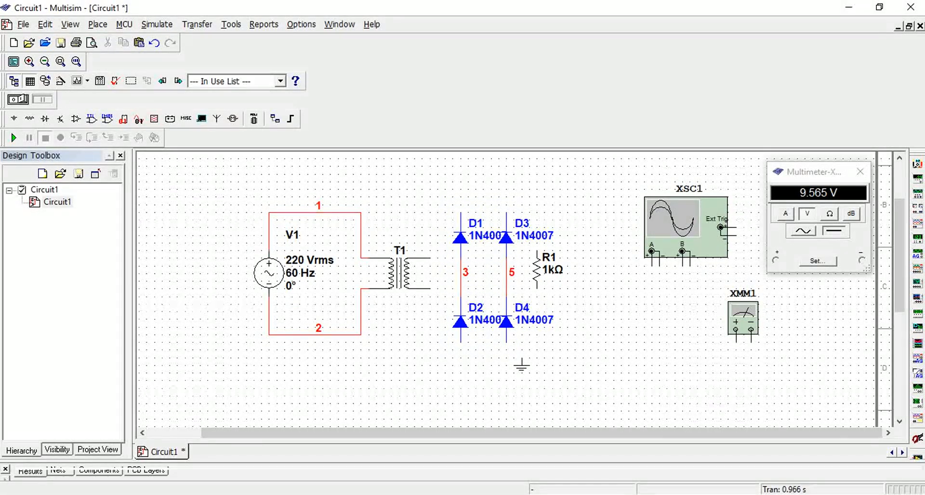
drag(485, 174, 578, 356)
click(579, 356)
drag(495, 201, 585, 348)
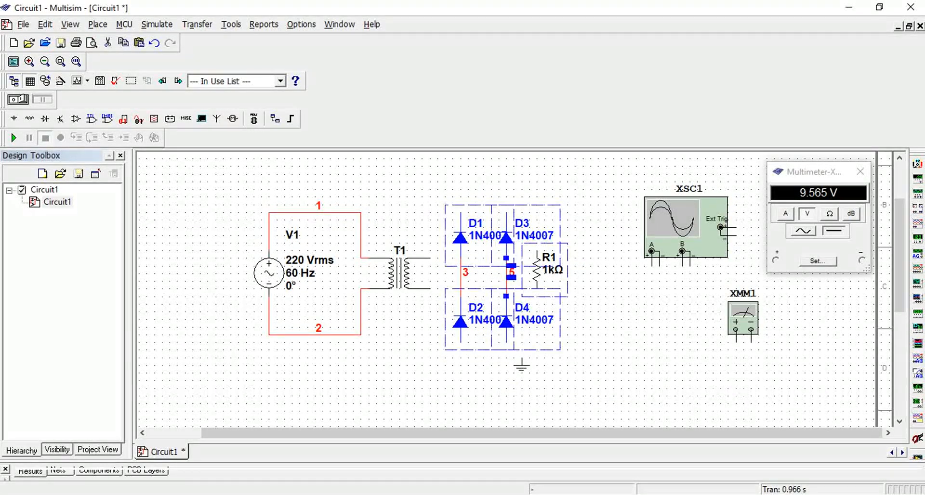
click(585, 348)
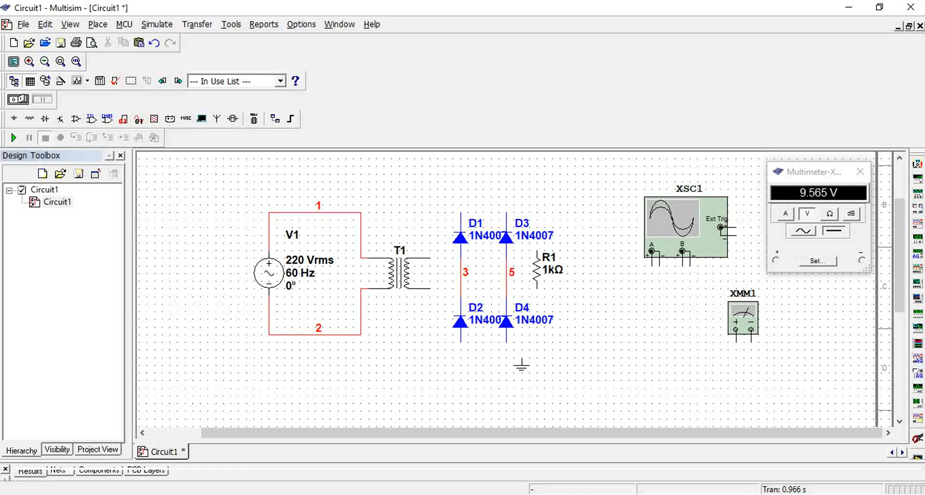
Shift R1, D3 and D4 to the right to space the two diode branches apart from each other
drag(537, 269, 568, 270)
click(591, 318)
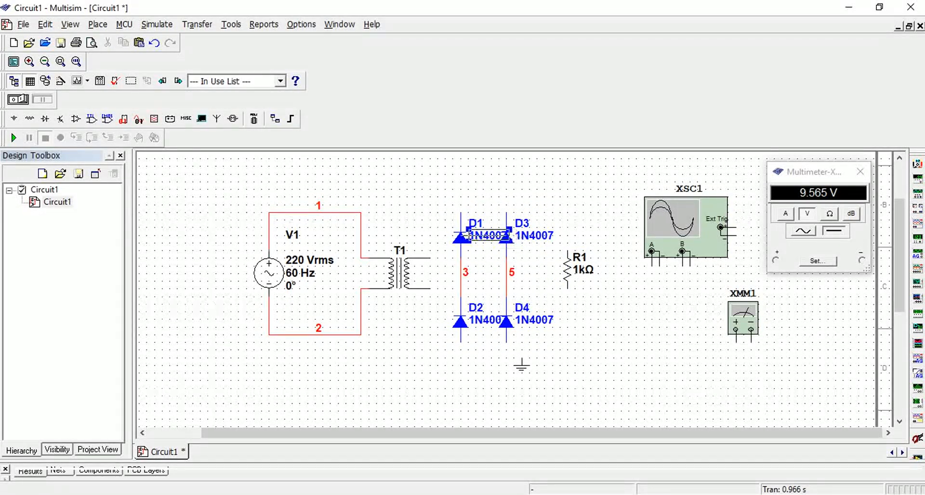
drag(506, 236, 522, 237)
mouse_move(507, 322)
mouse_down()
mouse_move(523, 312)
mouse_move(523, 322)
mouse_up()
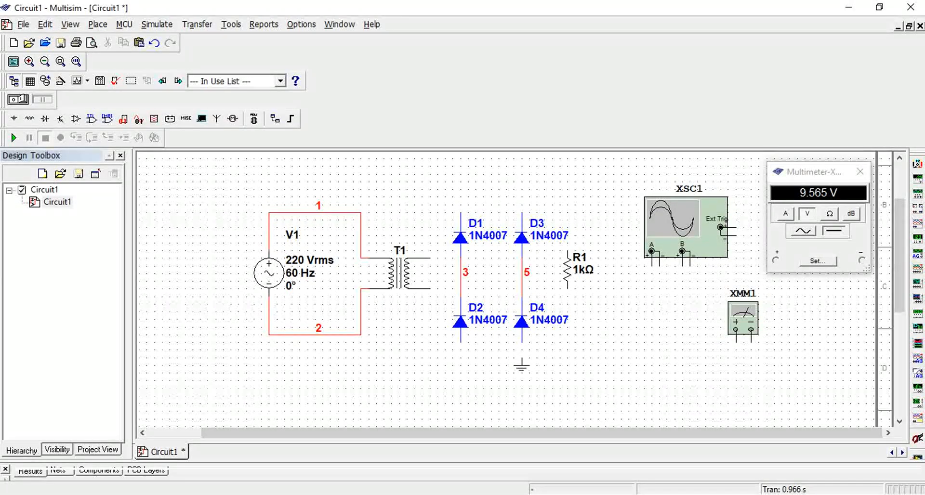
Wire the anodes of D2 and D4 to the lower end of R1 and connect this node to ground
click(461, 343)
click(522, 343)
click(568, 288)
click(522, 350)
click(522, 358)
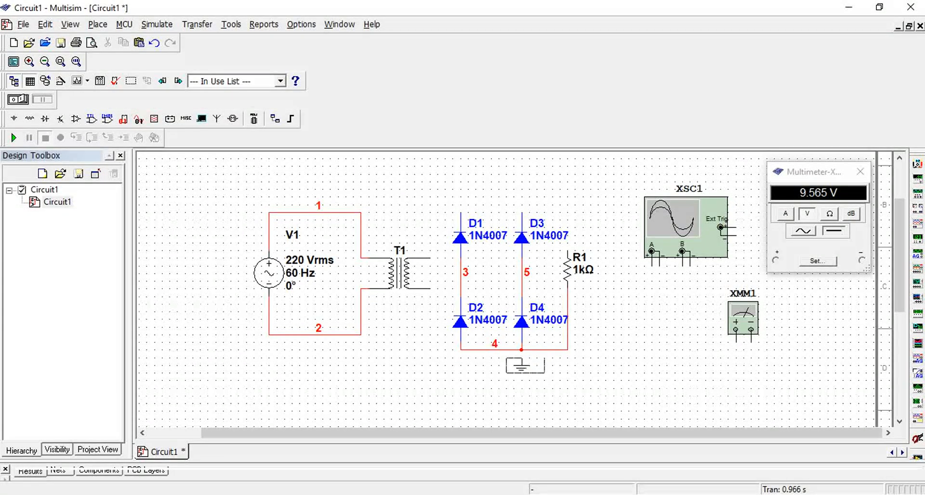
click(490, 350)
Wire the cathodes of D1 and D3 together and connect them to the upper end of R1
click(522, 213)
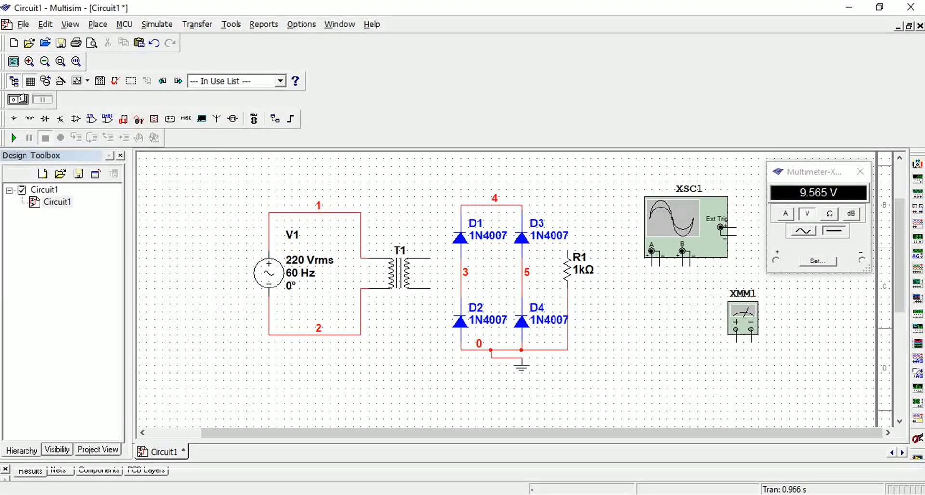
click(568, 252)
click(522, 205)
Connect the transformer's upper secondary terminal to the D1-D2 junction and its lower terminal to the D3-D4 junction
click(431, 258)
click(460, 273)
click(430, 288)
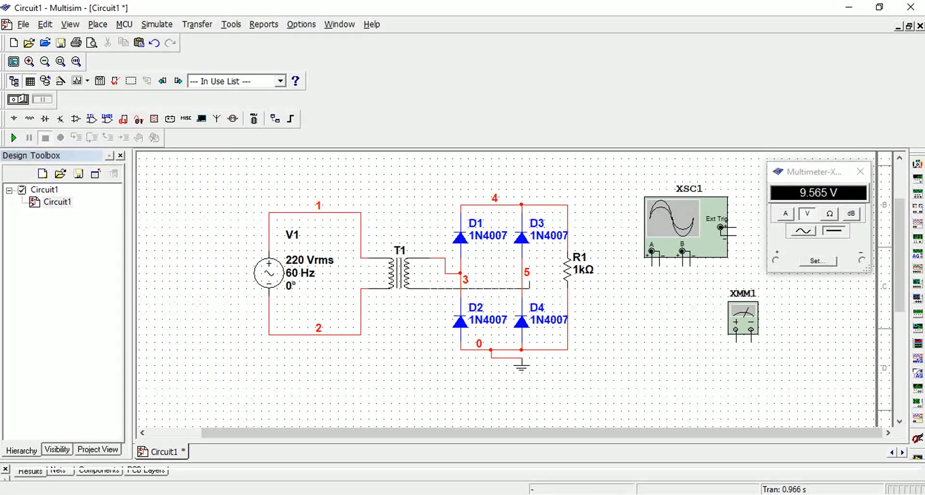
click(521, 282)
Move oscilloscope XSC1 closer to the bridge and wire its channel A positive input to the transformer's upper secondary terminal
drag(686, 227, 664, 212)
click(674, 284)
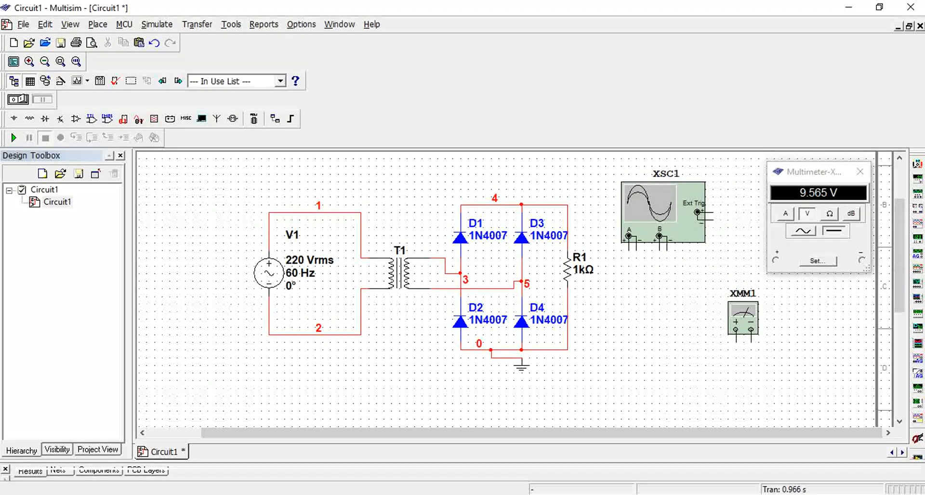
click(629, 236)
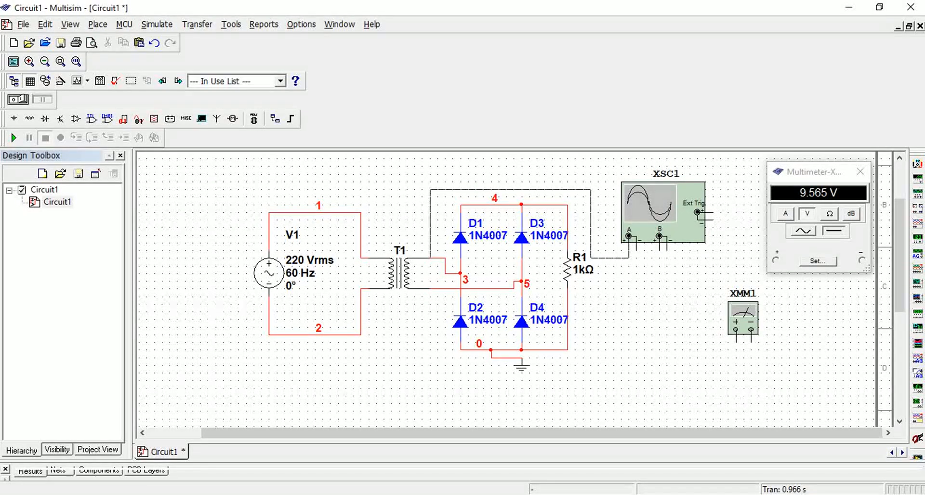
click(436, 259)
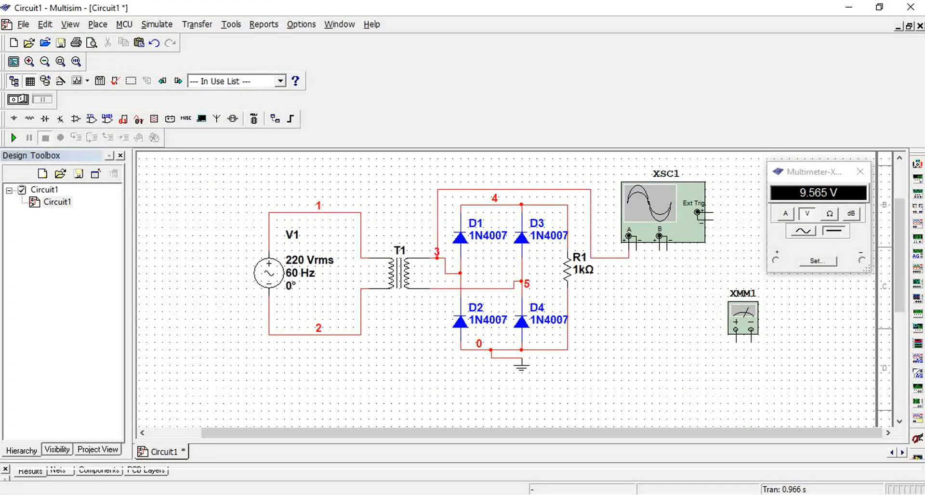
Wire XSC1's channel A negative input to the transformer's lower secondary terminal and connect channel B across resistor R1
click(637, 251)
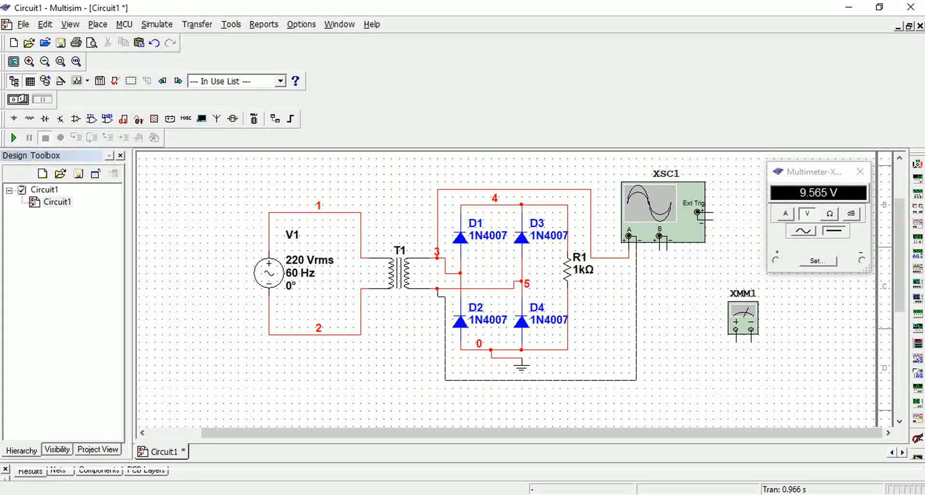
click(437, 290)
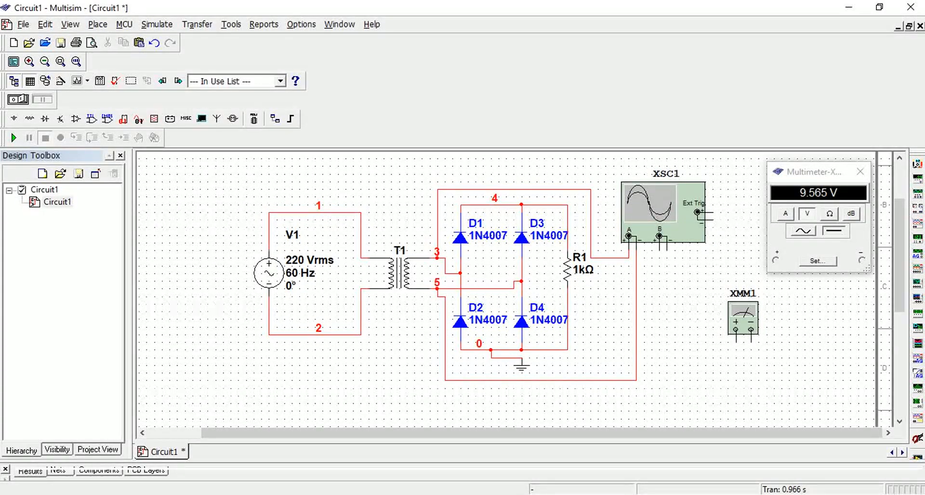
click(660, 236)
click(568, 211)
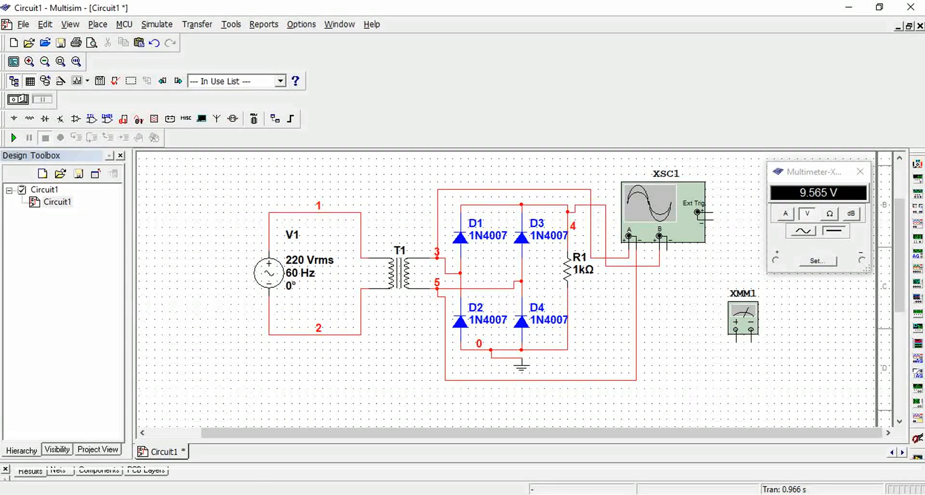
click(667, 250)
click(569, 313)
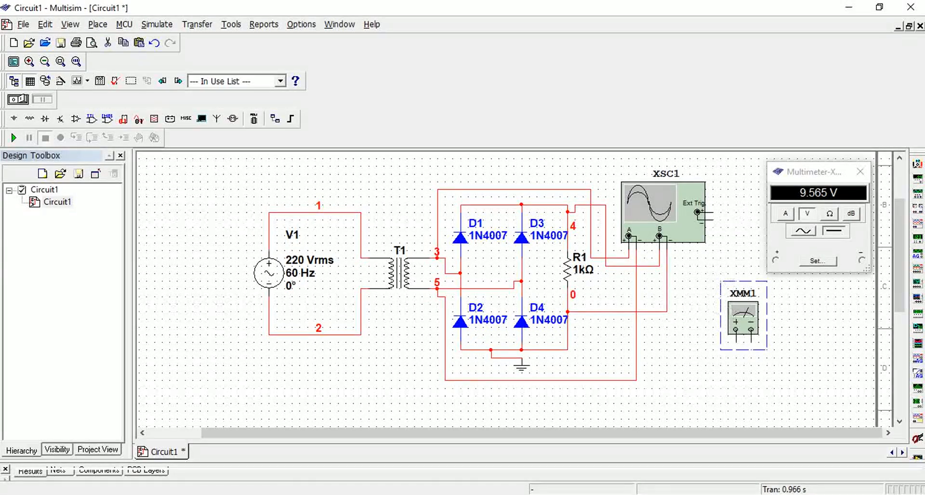
Move multimeter XMM1 closer to the bridge and wire it across R1, positive to the upper node and negative to the grounded node
drag(743, 316, 712, 300)
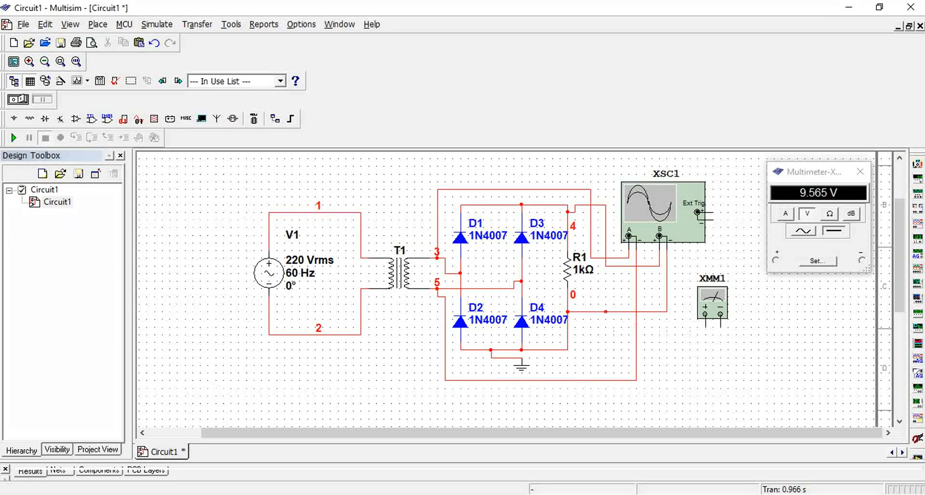
click(706, 314)
click(599, 205)
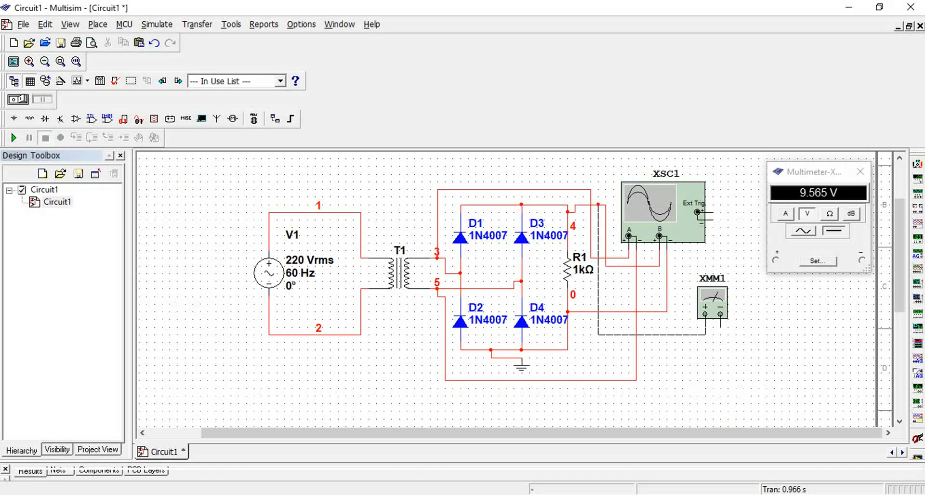
click(582, 204)
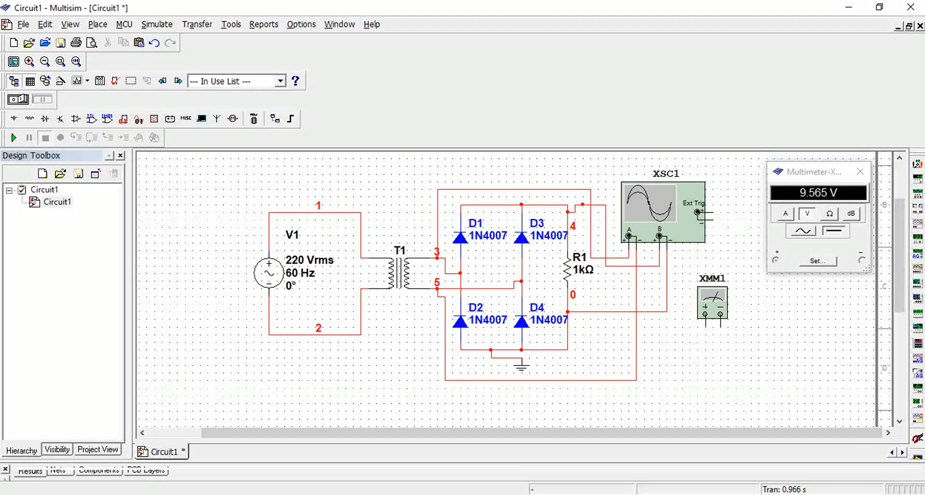
click(721, 327)
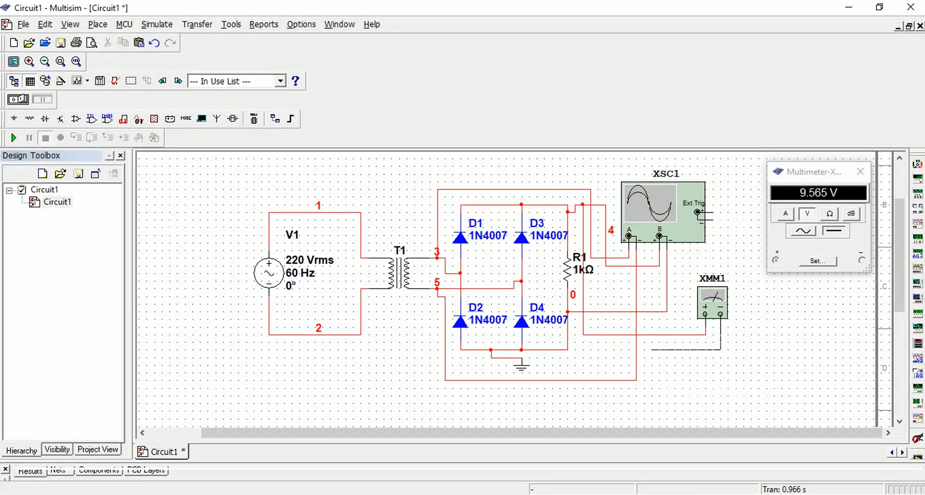
click(568, 343)
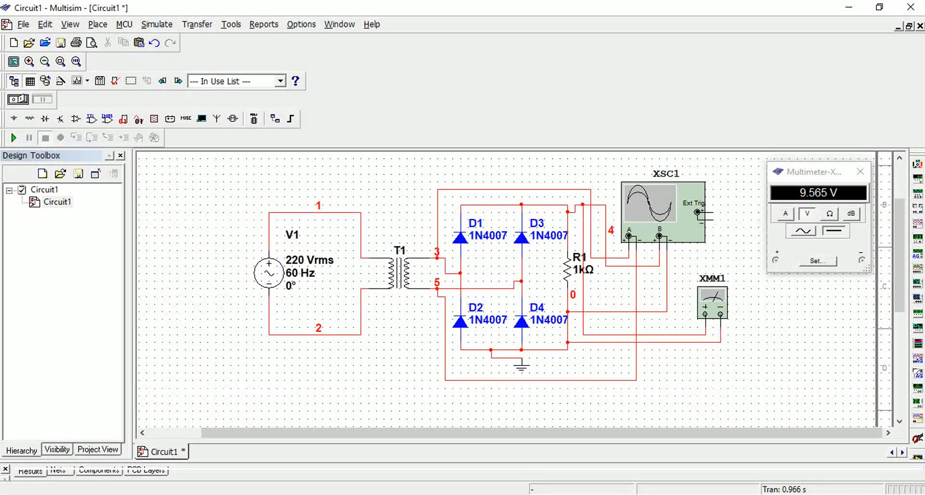
Run the full-wave bridge simulation, display the waveforms on oscilloscope XSC1 with its settings in view, and pause the simulation
click(14, 138)
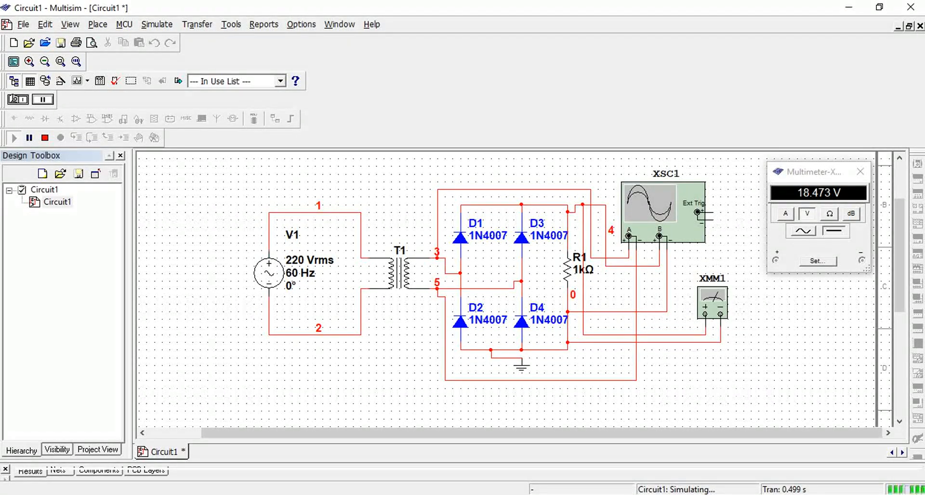
double_click(663, 212)
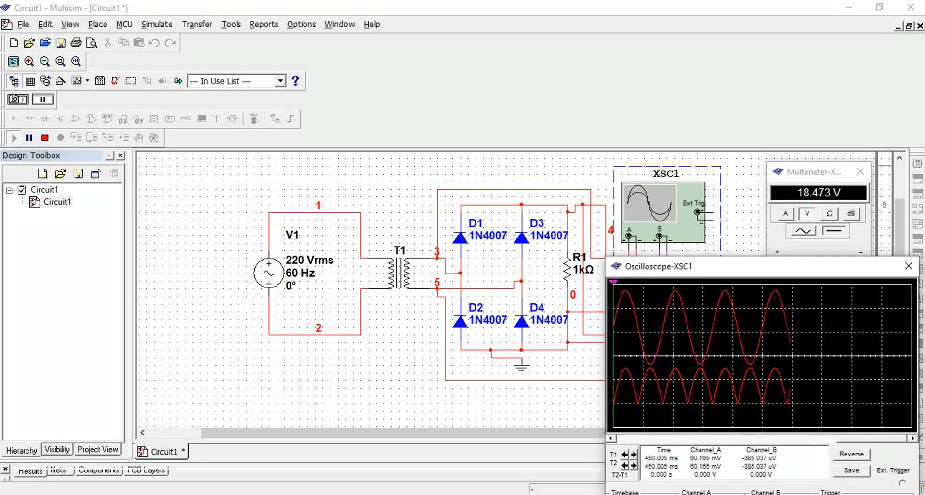
drag(752, 265, 761, 213)
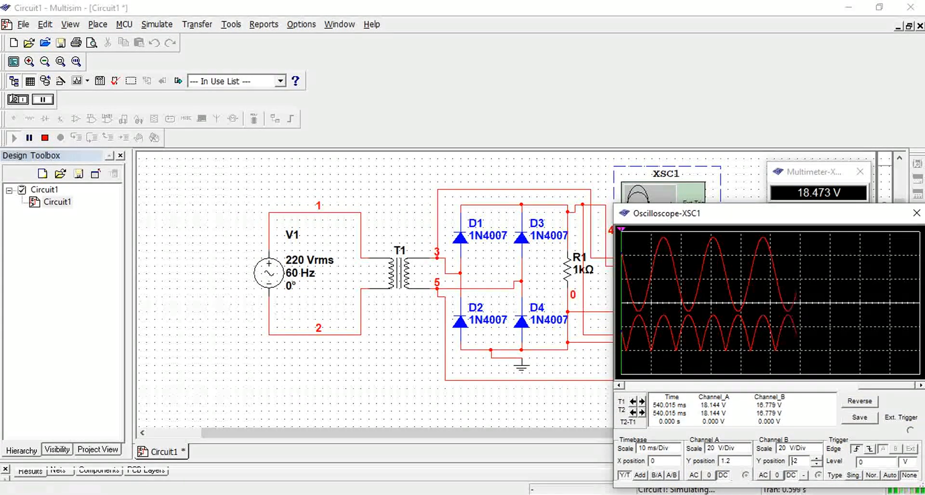
click(43, 99)
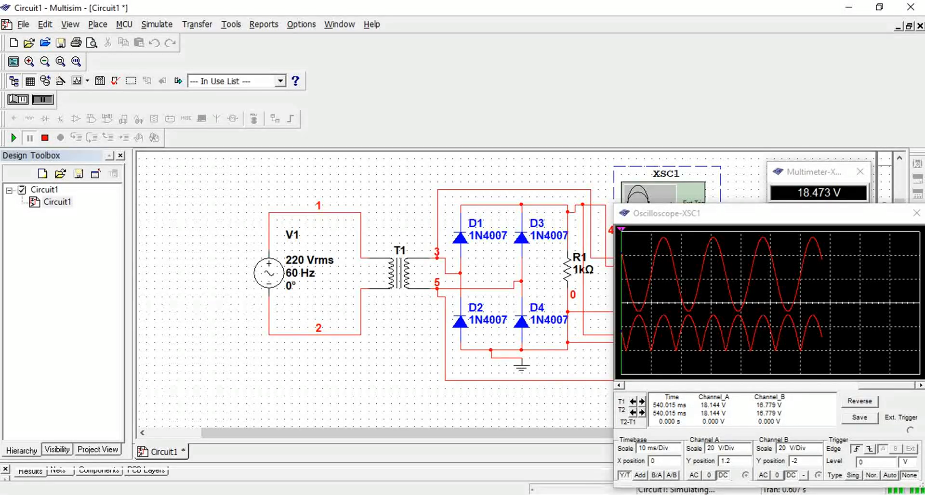
Measure the peak voltages and periods with the oscilloscope cursors on adjacent channel A and channel B peaks, and uncover the multimeter reading
drag(622, 230, 664, 230)
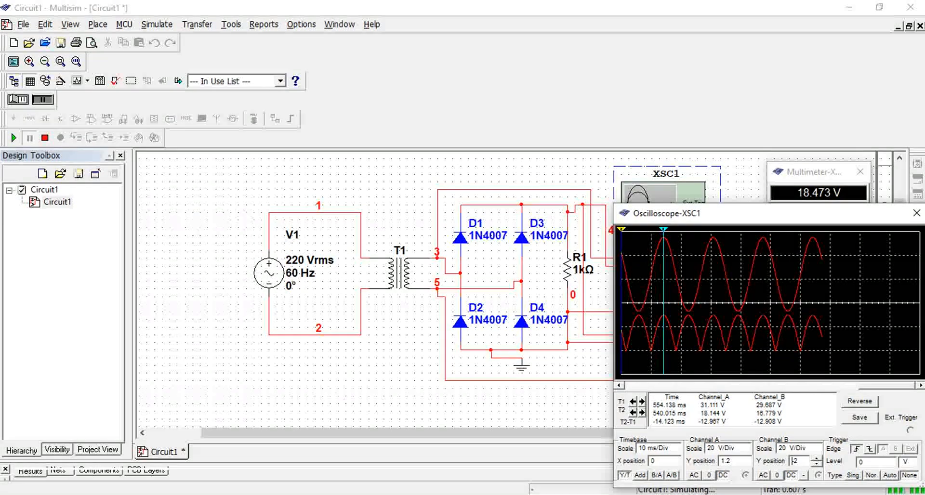
drag(664, 230, 663, 230)
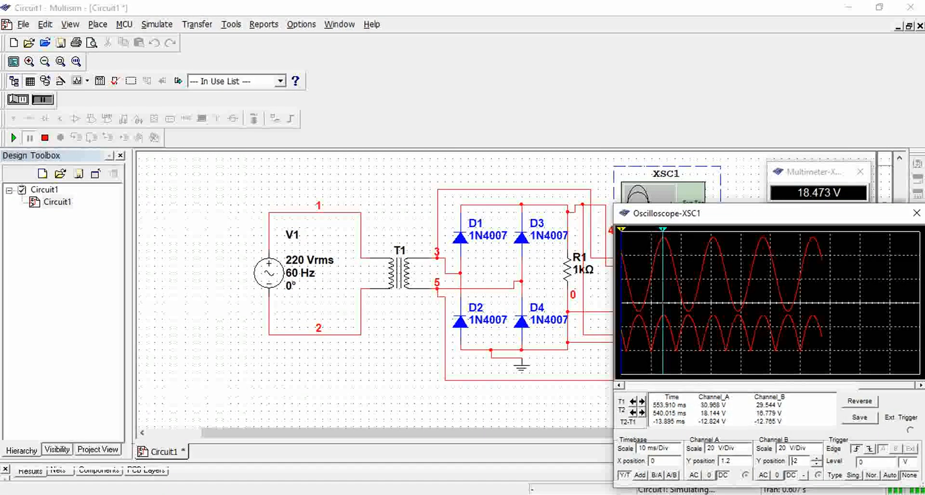
drag(622, 230, 713, 230)
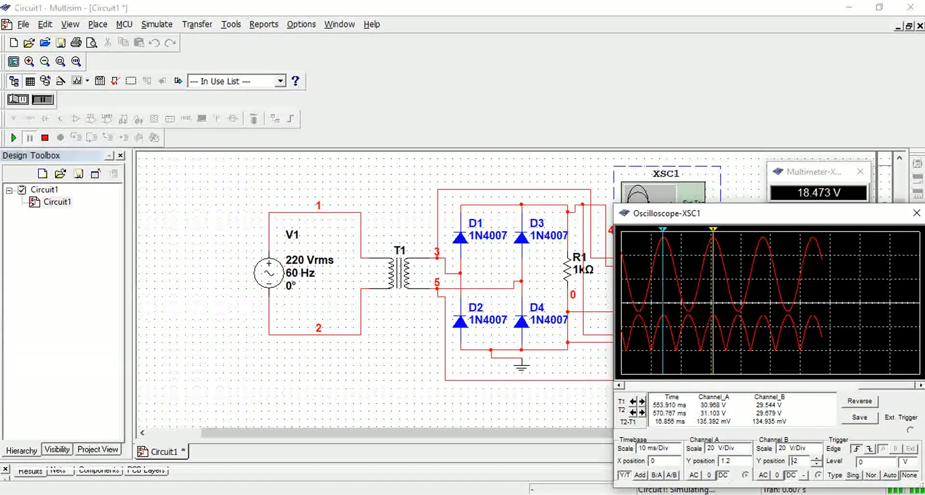
drag(713, 289, 689, 289)
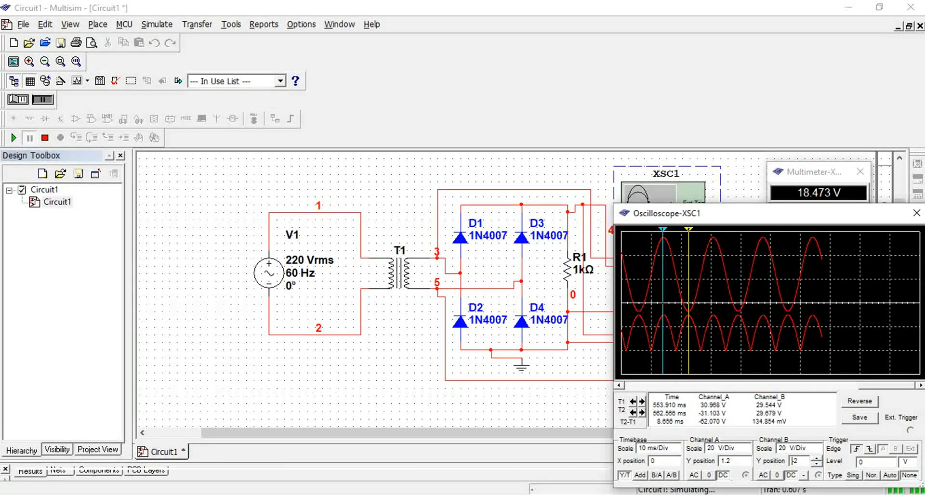
drag(689, 230, 714, 230)
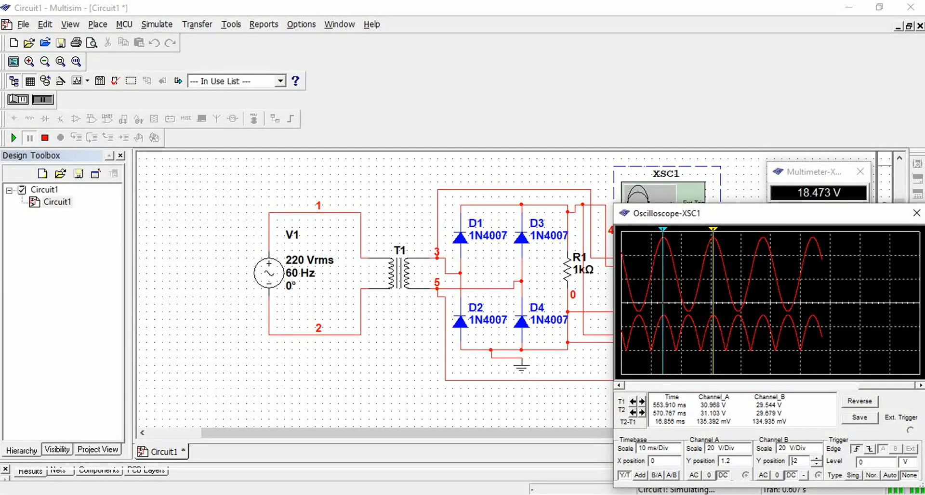
drag(714, 231, 689, 231)
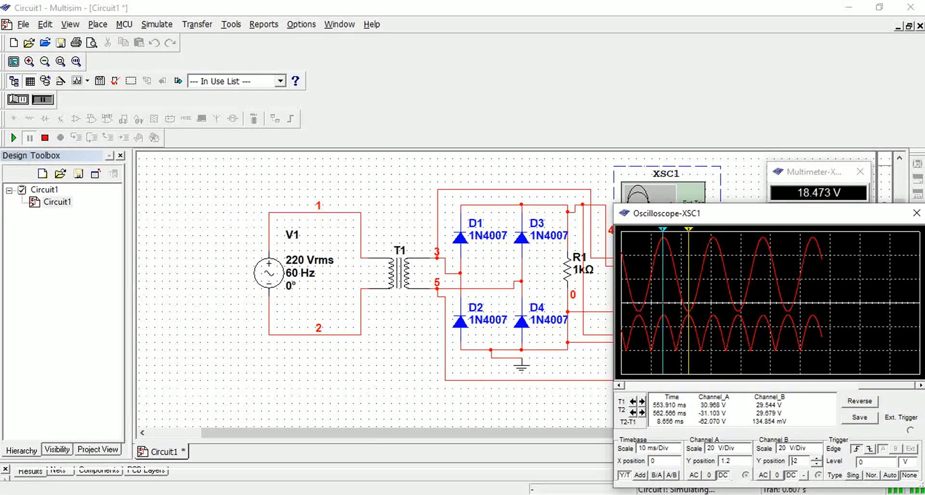
drag(761, 214, 757, 242)
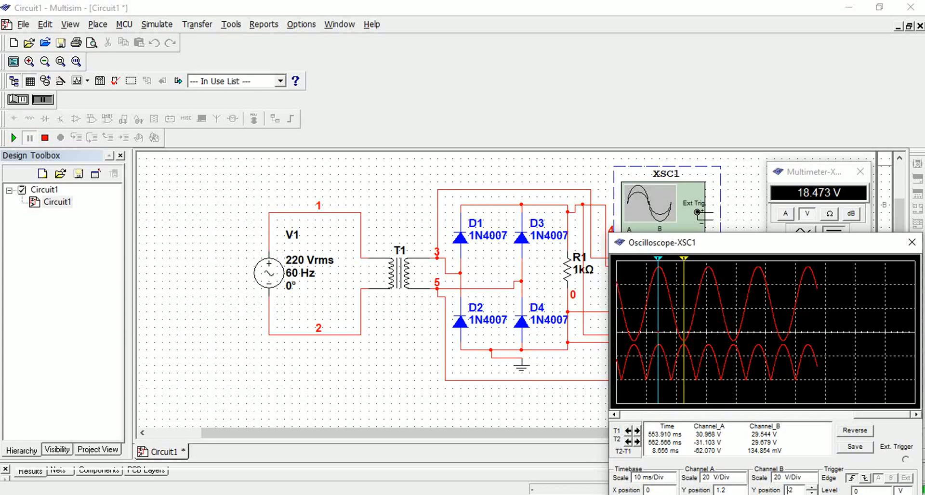
drag(757, 242, 737, 266)
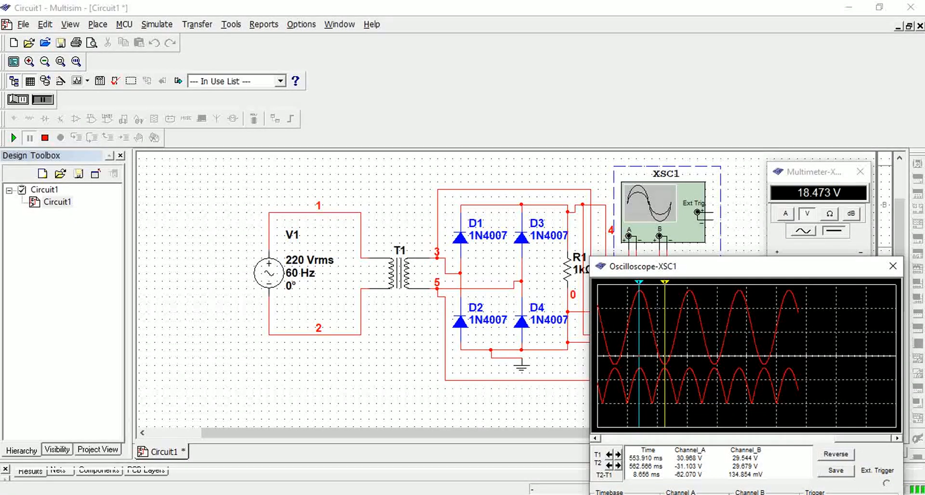